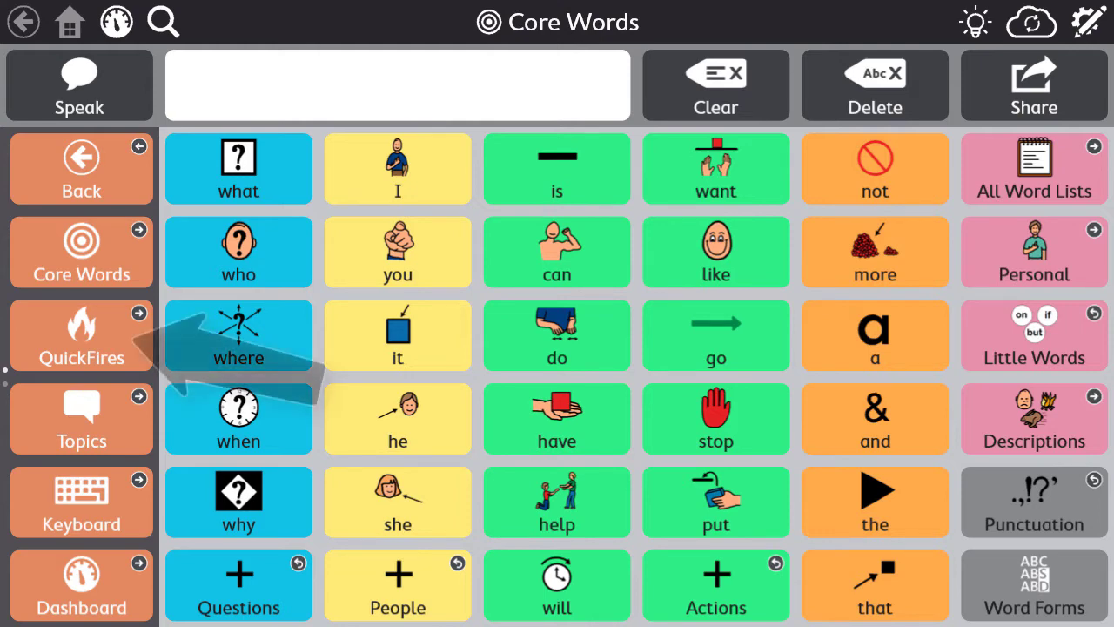
Open the QuickFires My Phrases page for editing and label its first empty button "Way to go".
click(107, 354)
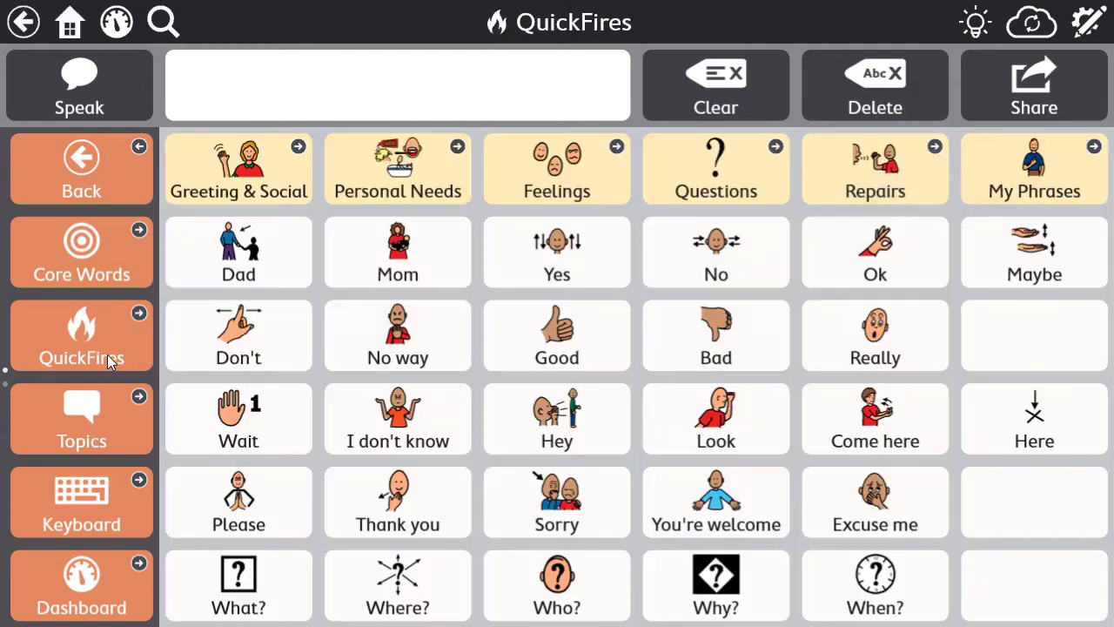
click(1036, 192)
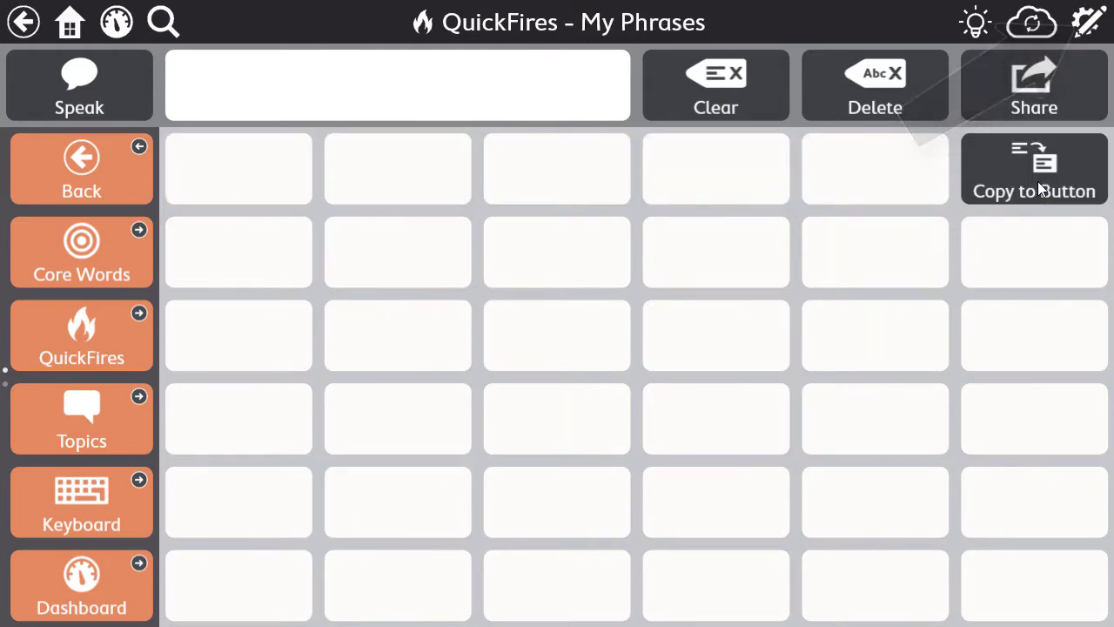
click(1090, 23)
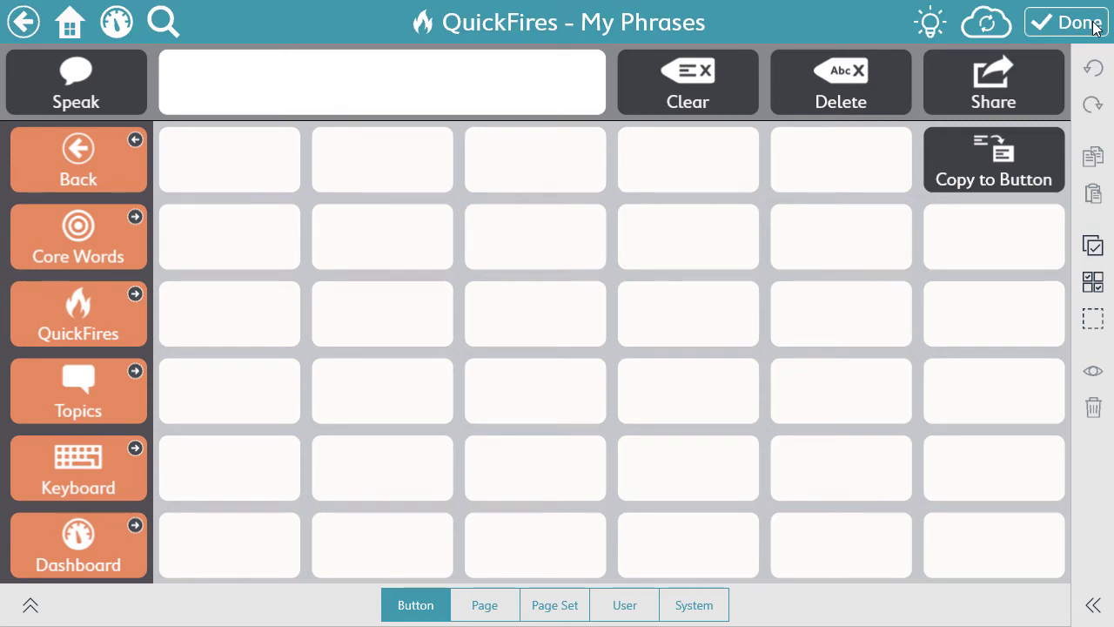
click(272, 183)
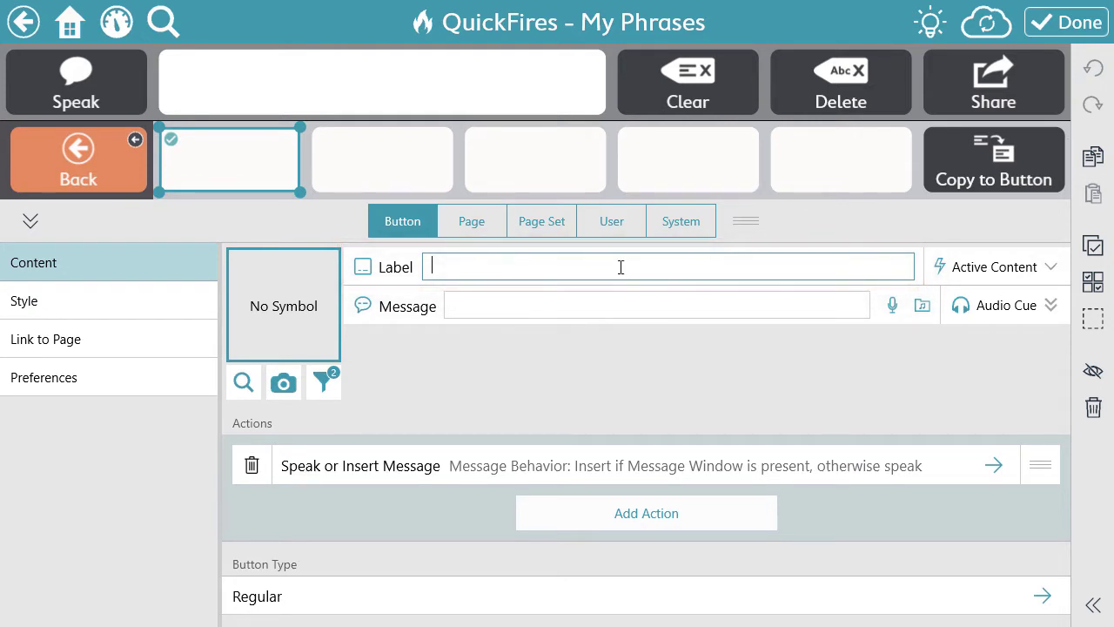
text(Way to go)
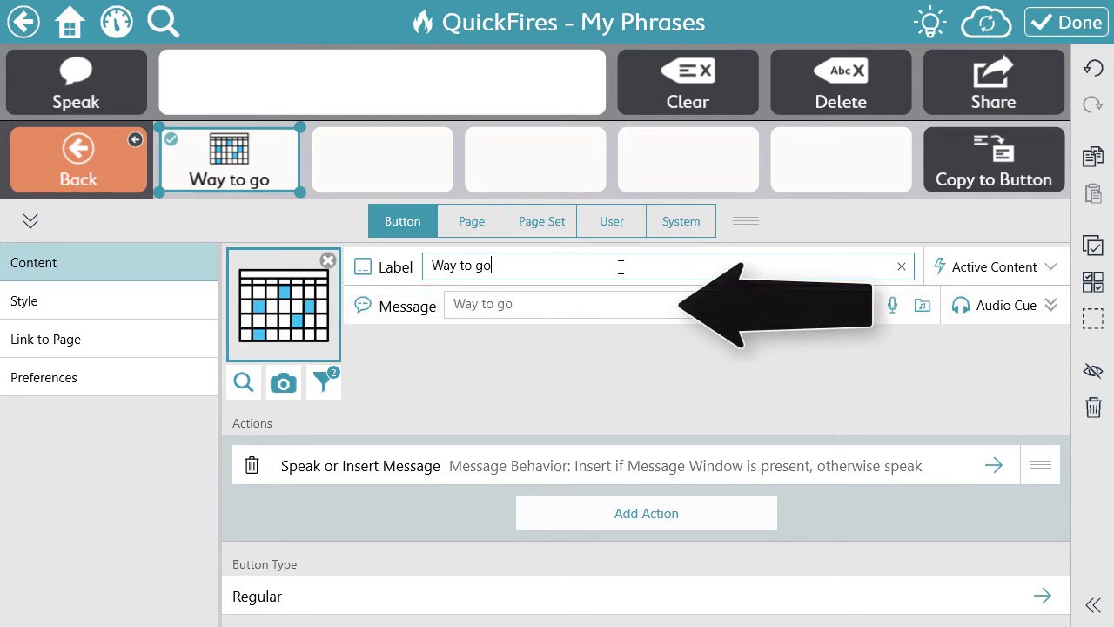
Enter "You did great" as the separate message of the Way to go button and clear it again.
click(557, 306)
text(You did great)
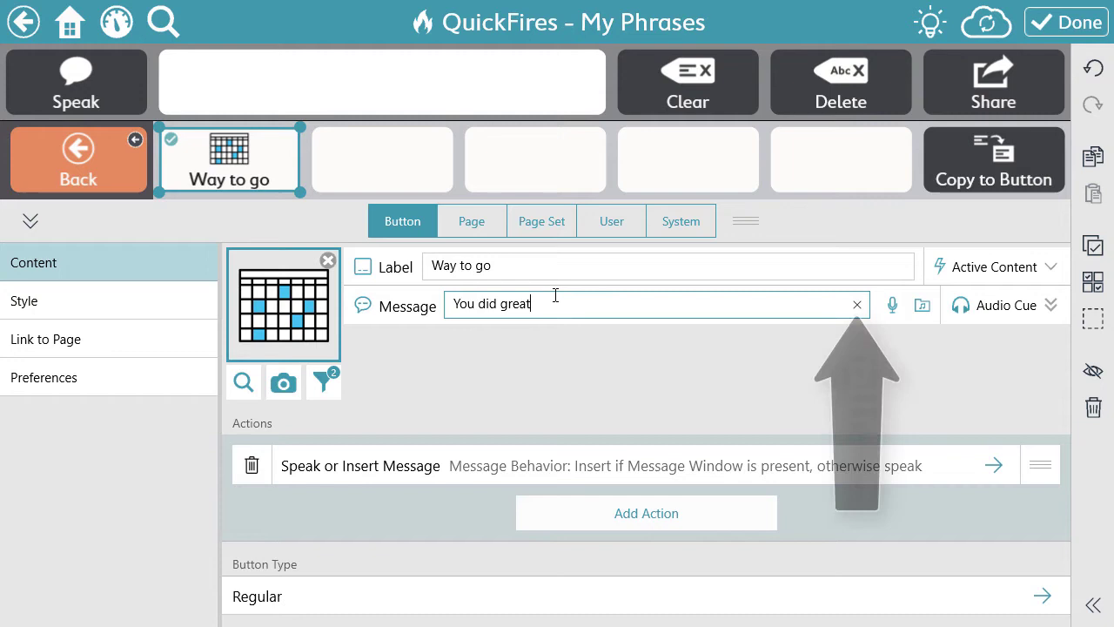
click(856, 306)
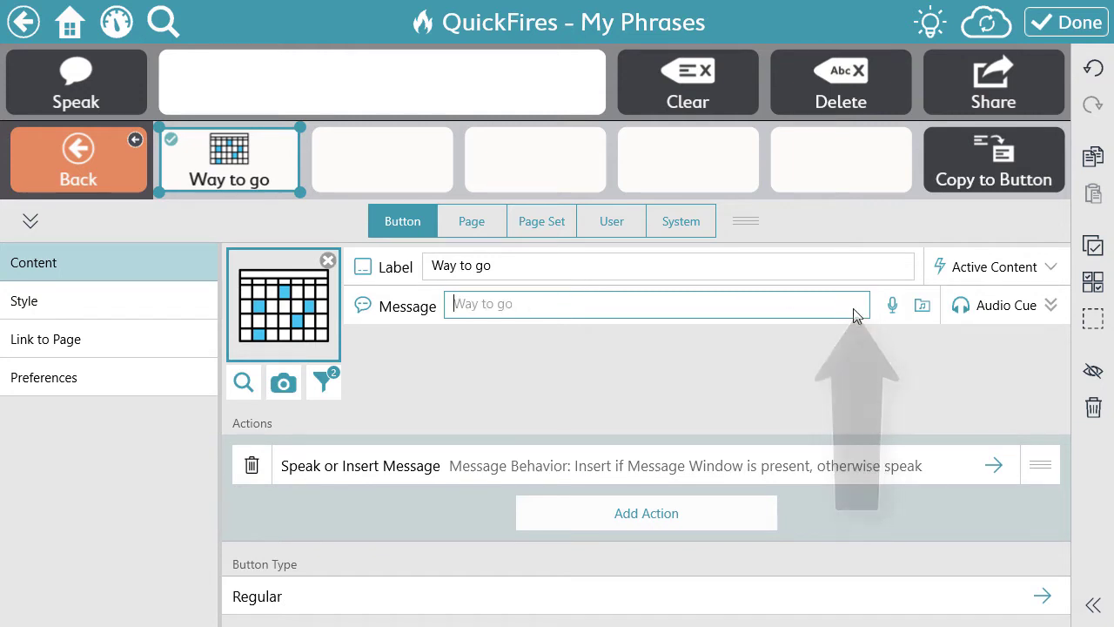
Add the sound file Applause1 from Music > Sounds > People as the Way to go button's message.
click(922, 307)
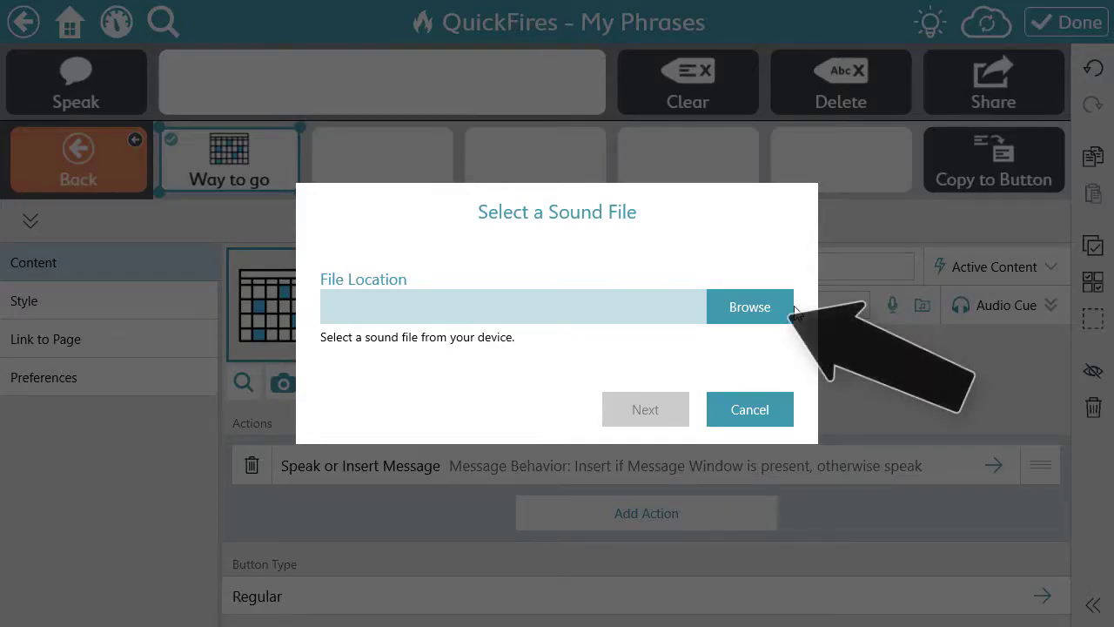
click(751, 306)
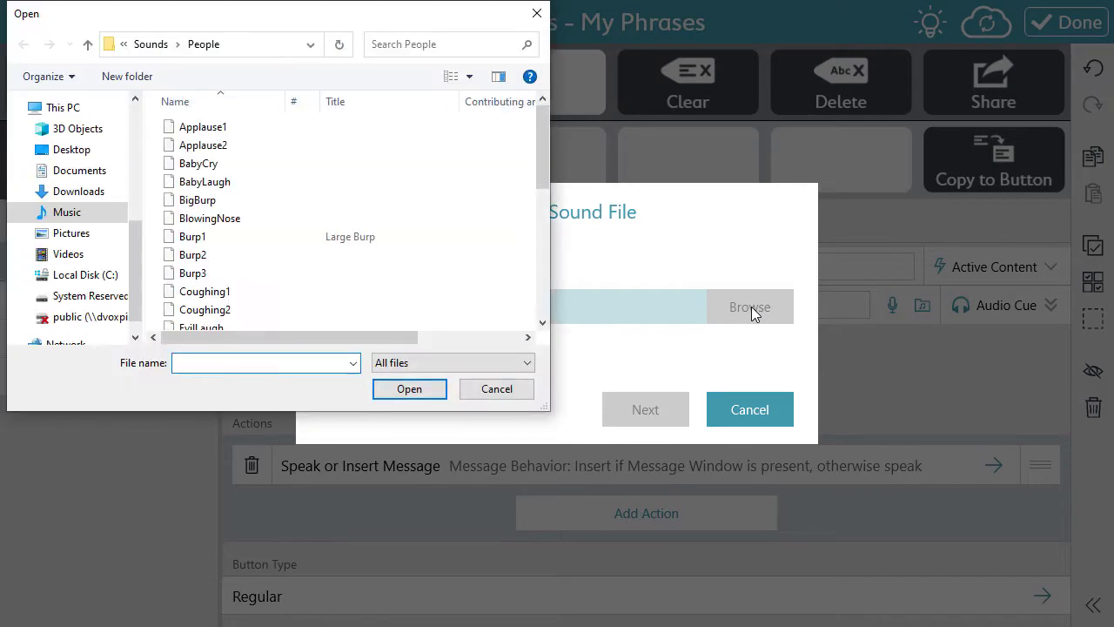
click(64, 215)
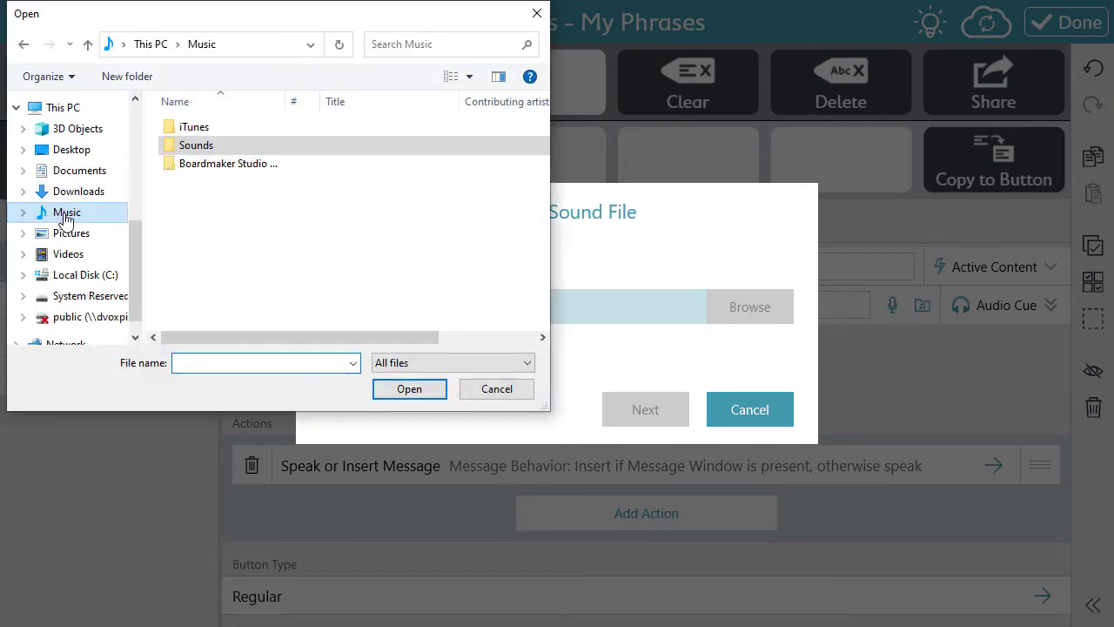
double_click(189, 153)
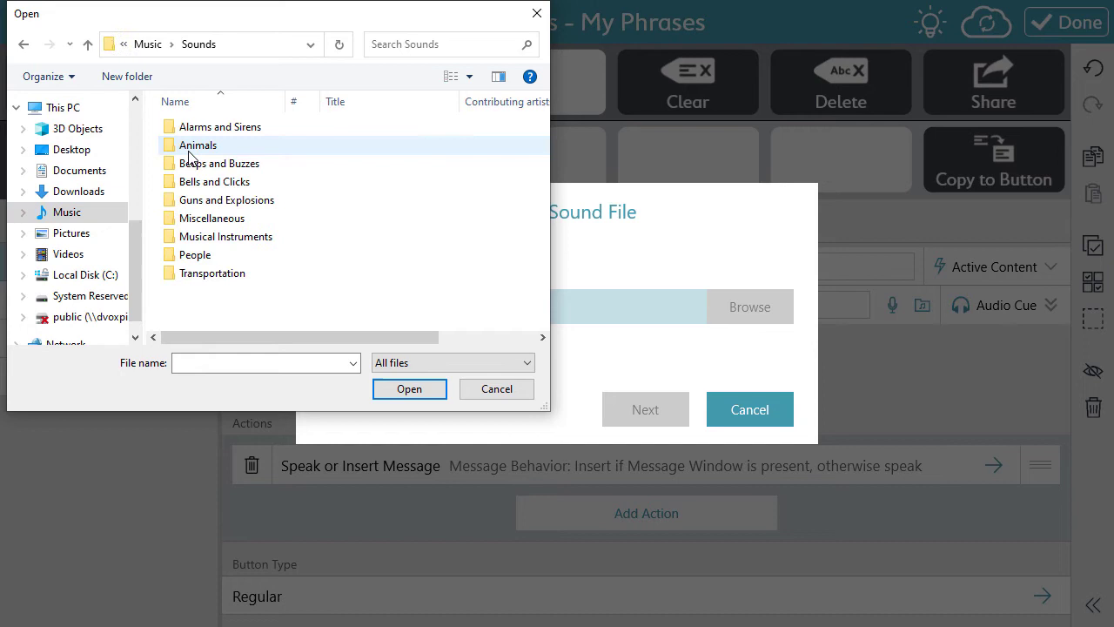
double_click(193, 252)
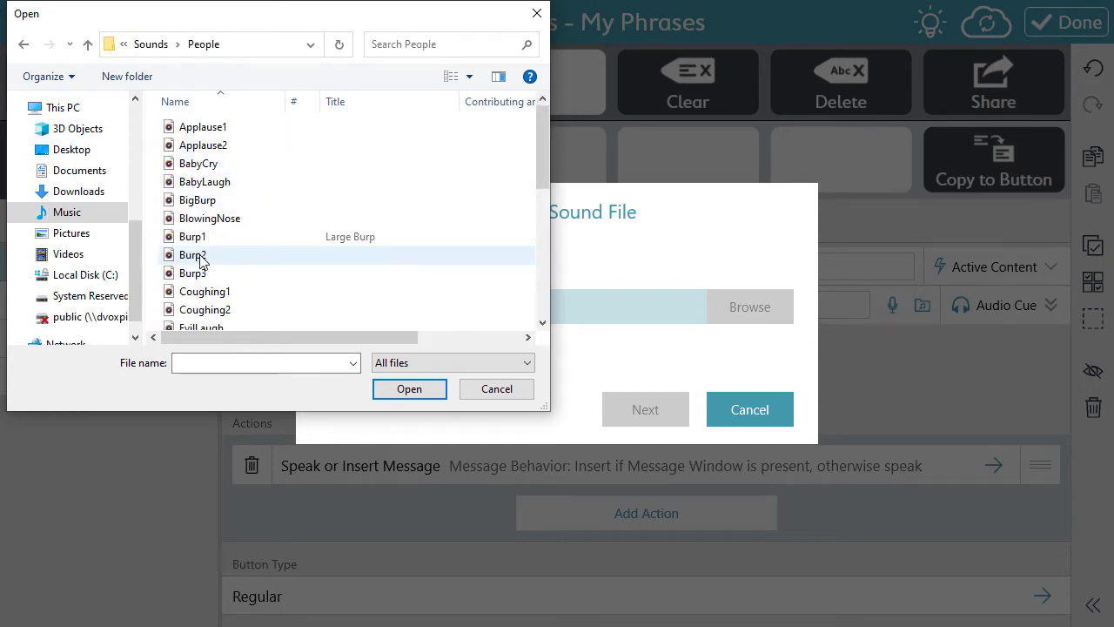
double_click(209, 131)
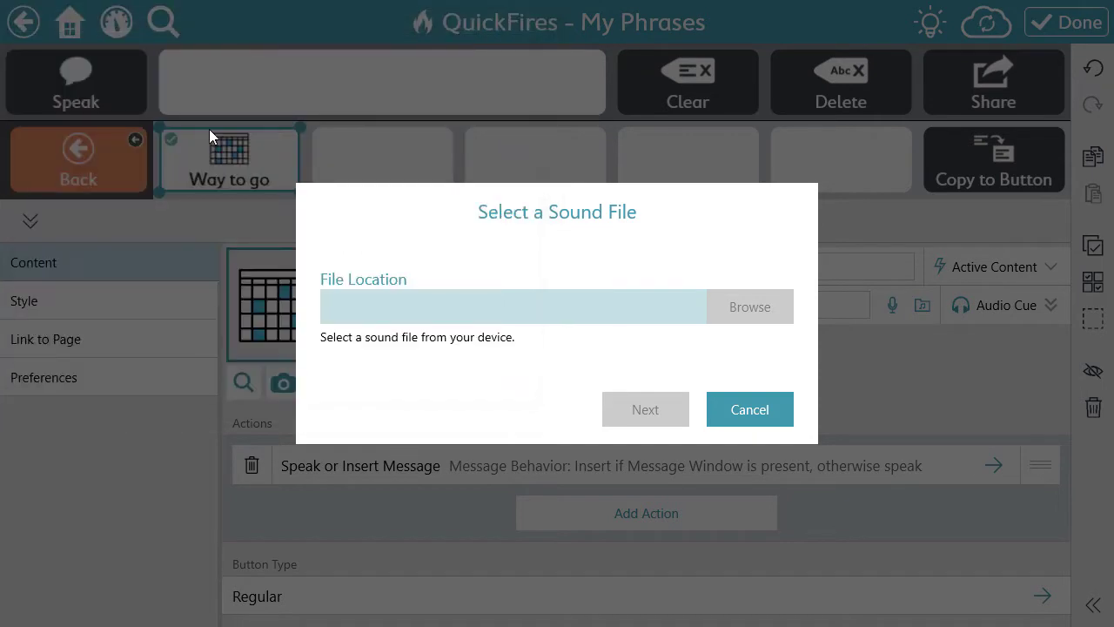
click(646, 413)
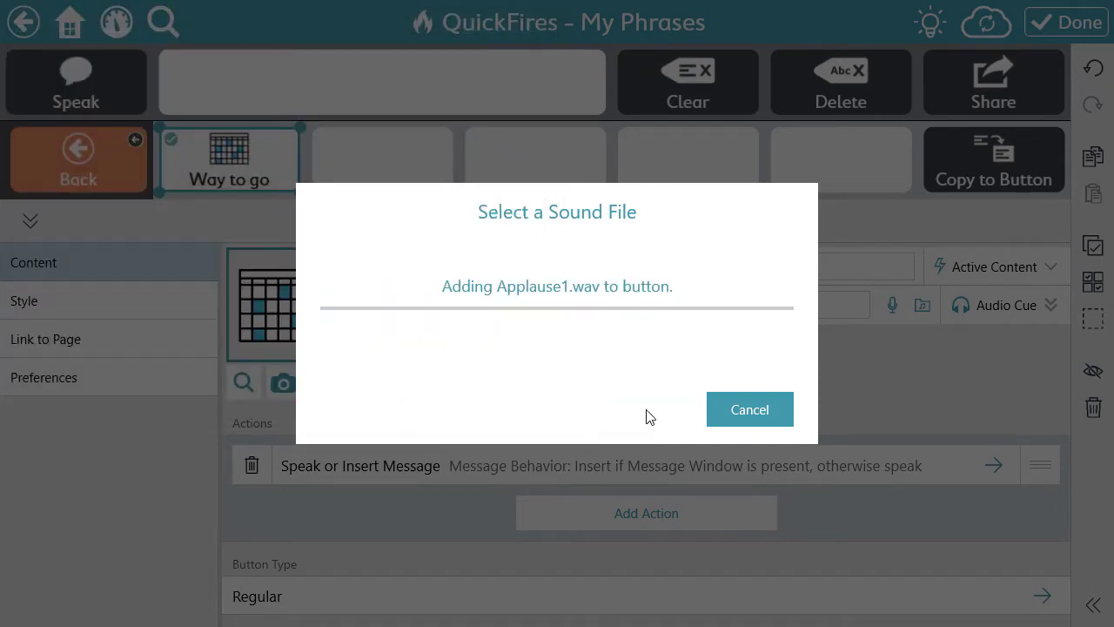
click(773, 415)
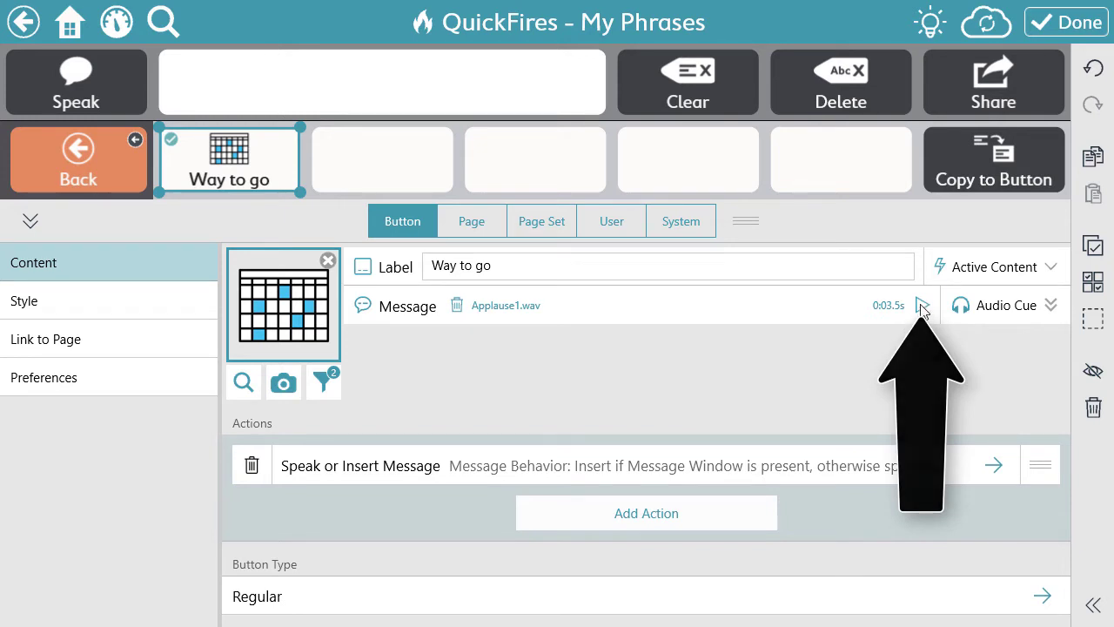
Preview the Applause1.wav message sound and delete it from the Way to go button.
click(923, 307)
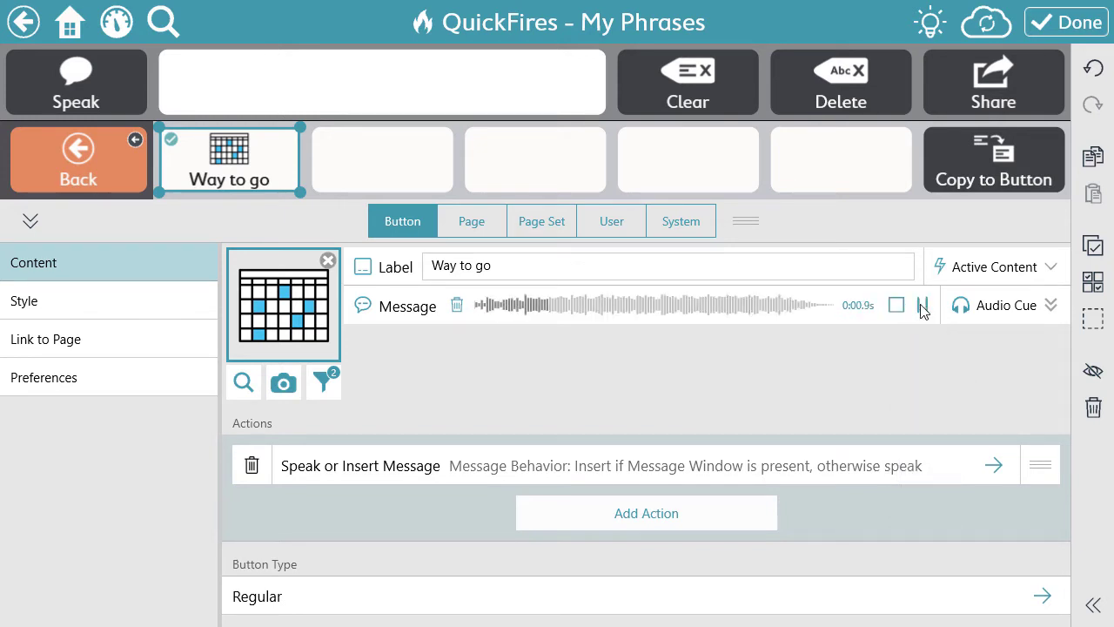
click(899, 308)
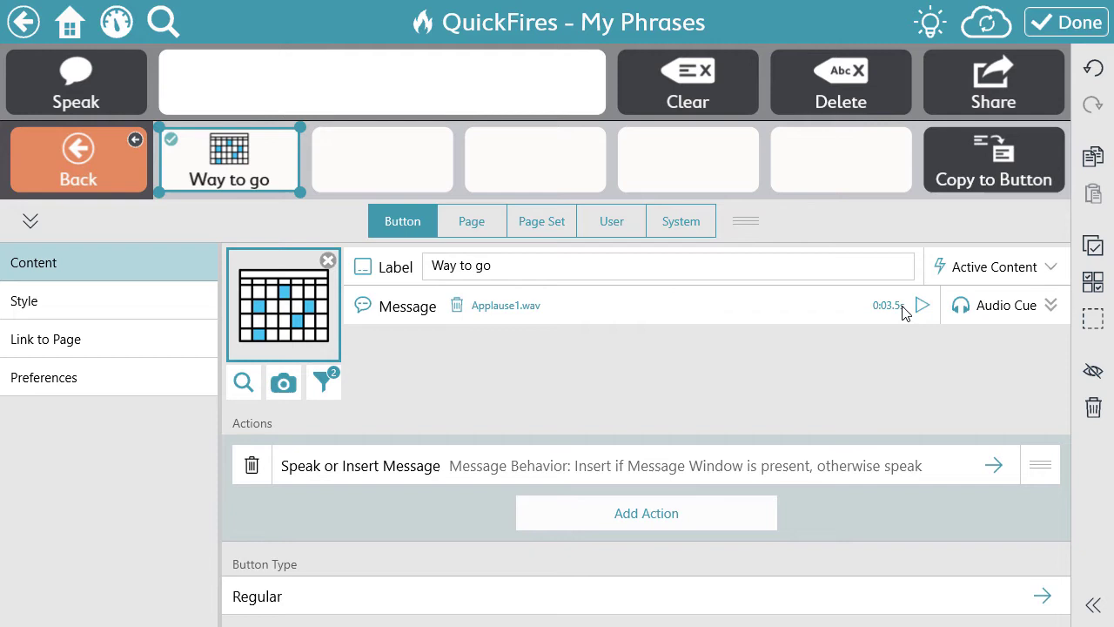
click(458, 306)
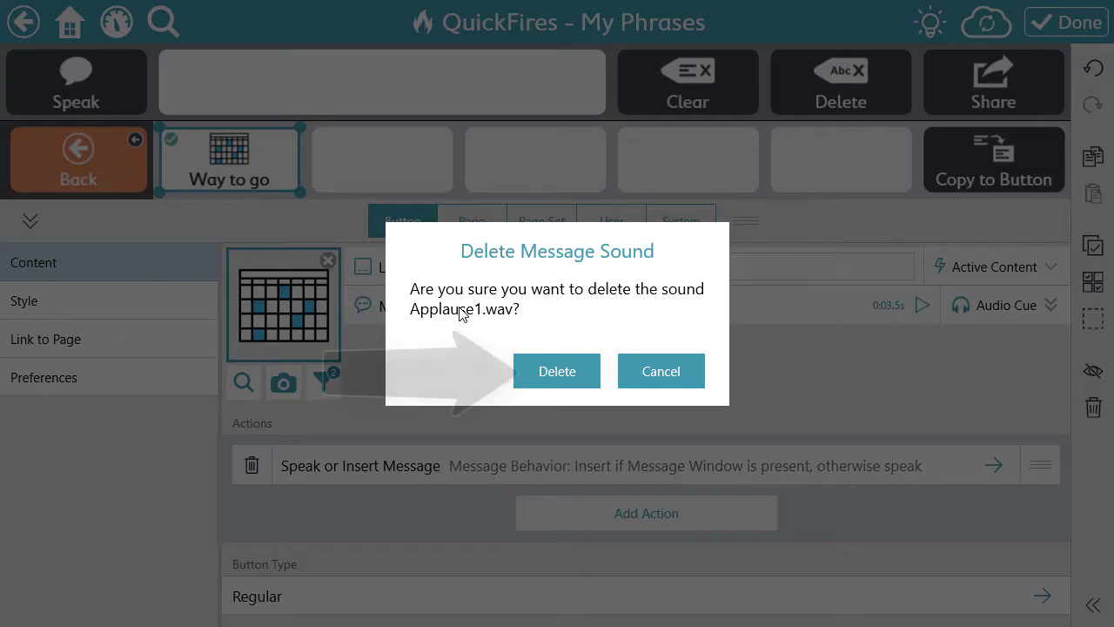
click(572, 379)
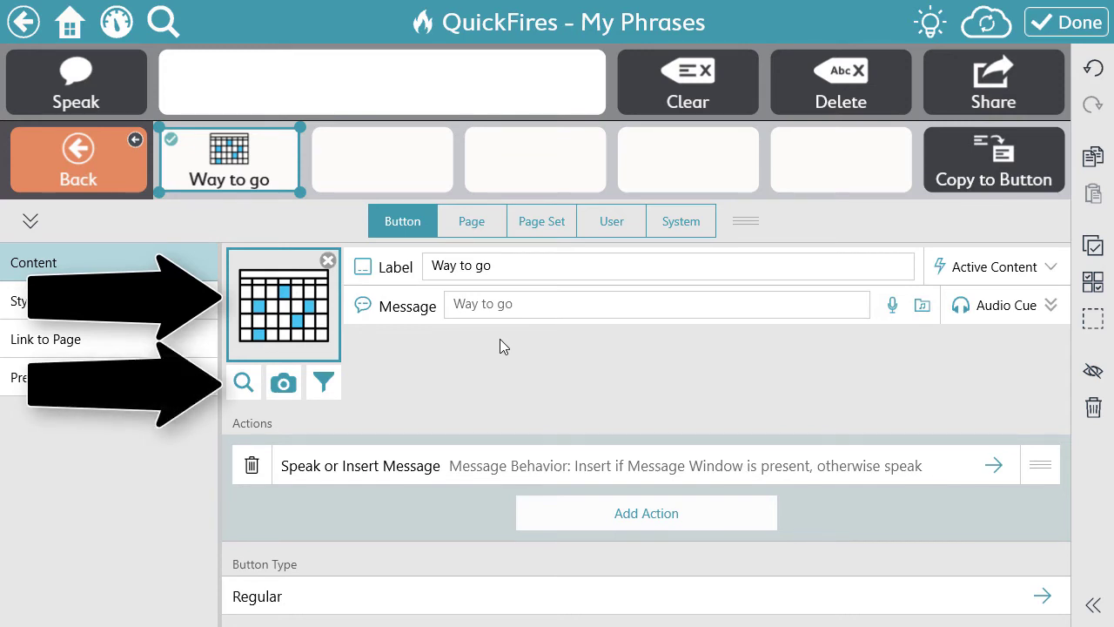
Browse the suggested symbols for the Way to go button and search the symbols for "good".
click(315, 315)
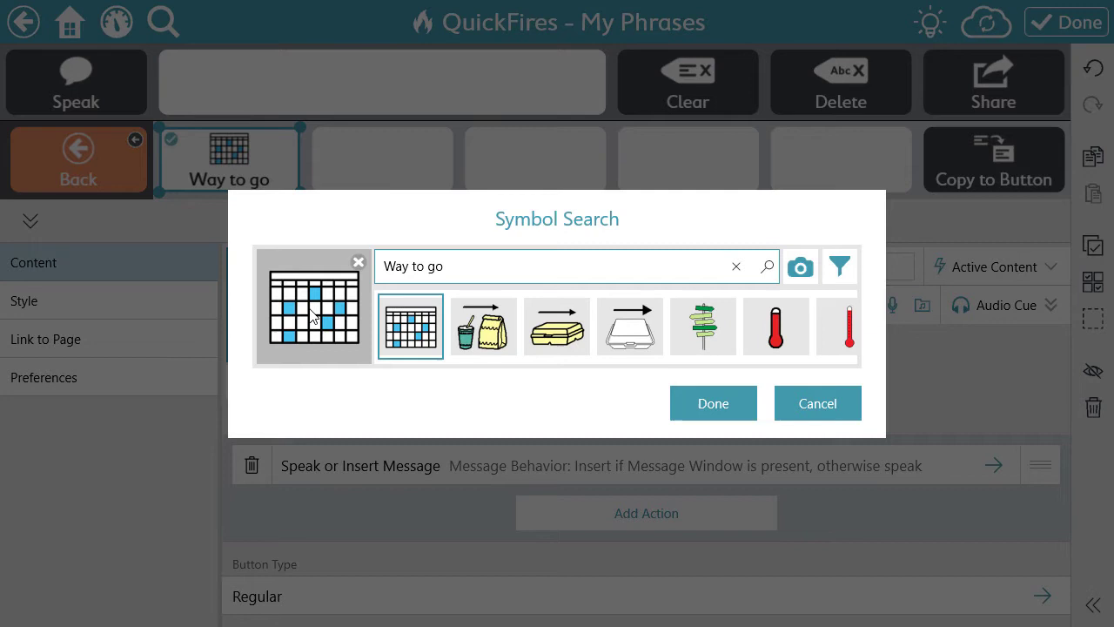
scroll(416, 365, right, 5)
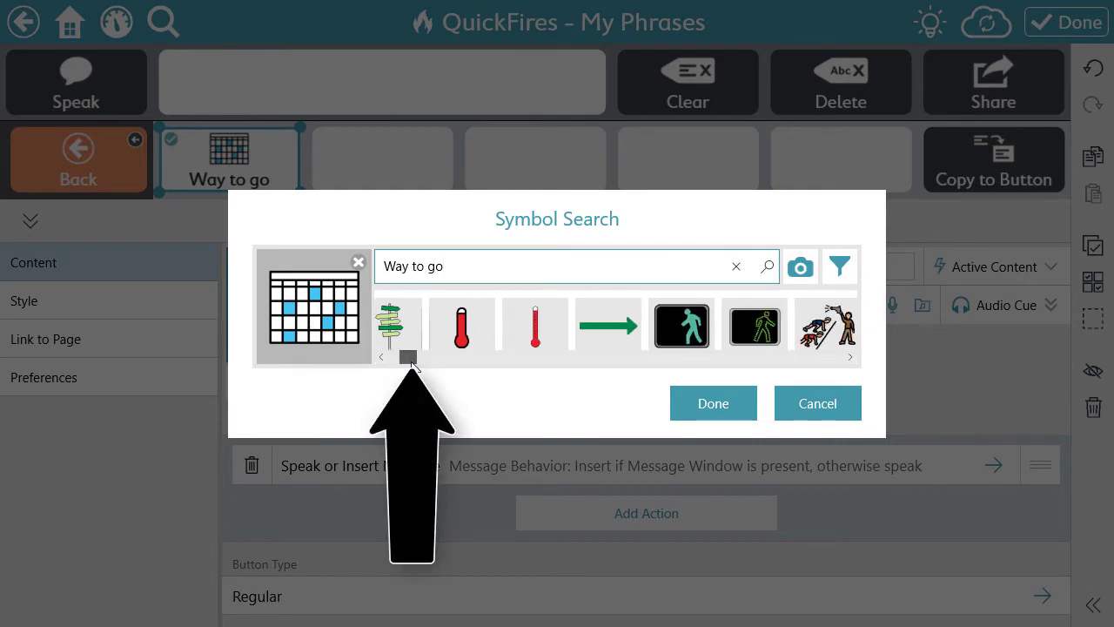
scroll(421, 370, right, 2)
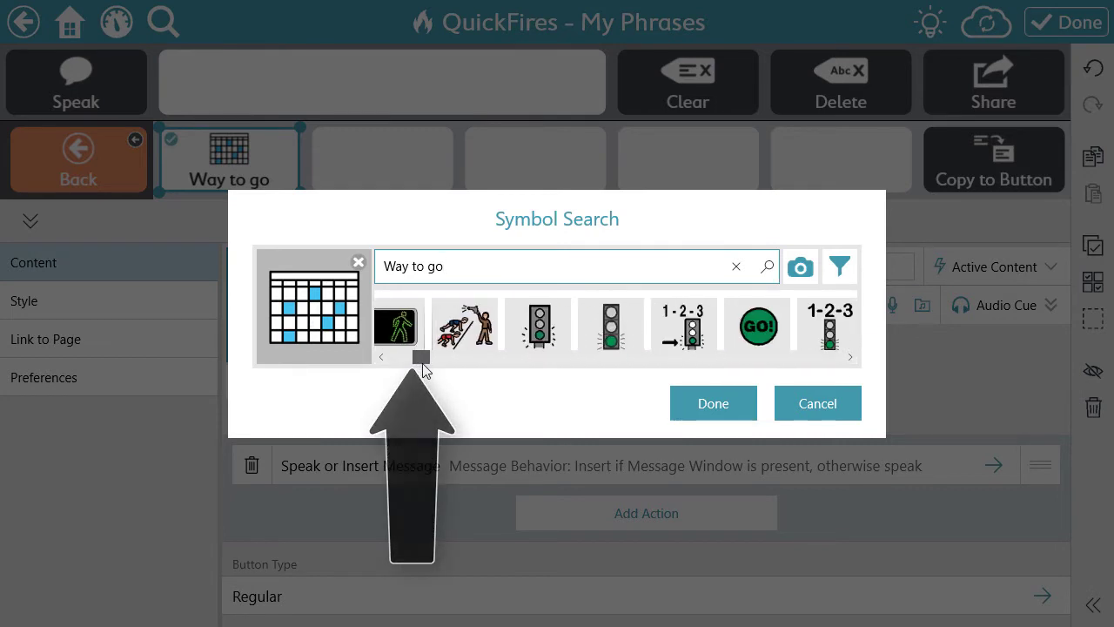
triple_click(445, 267)
text(good)
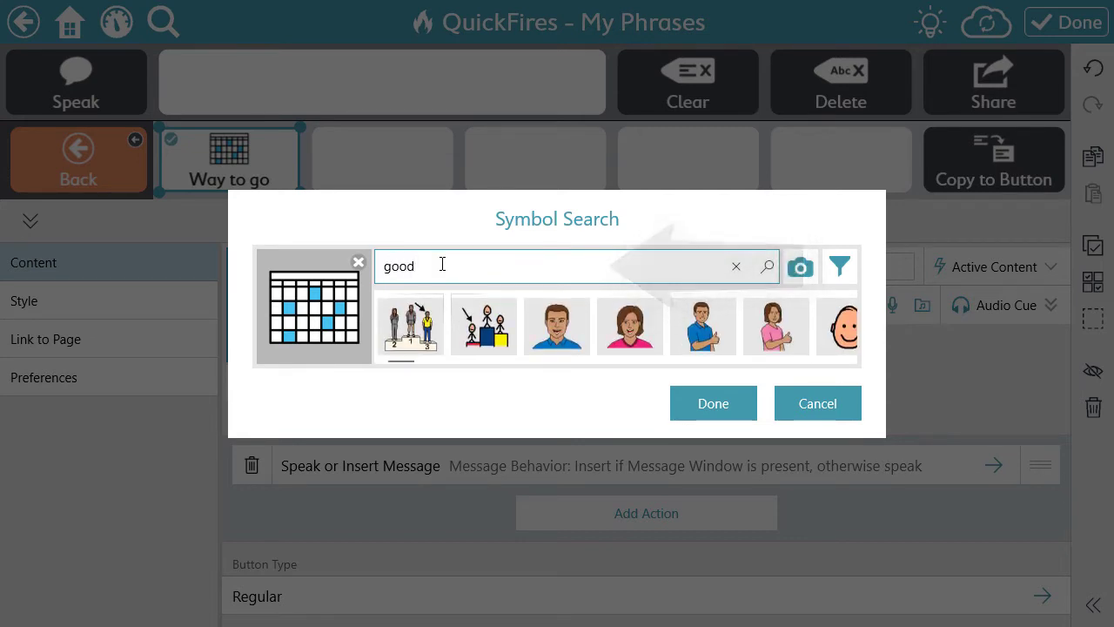
Filter the symbols by Child and Female and apply the thumbs-up with blue cube symbol to the button.
click(842, 275)
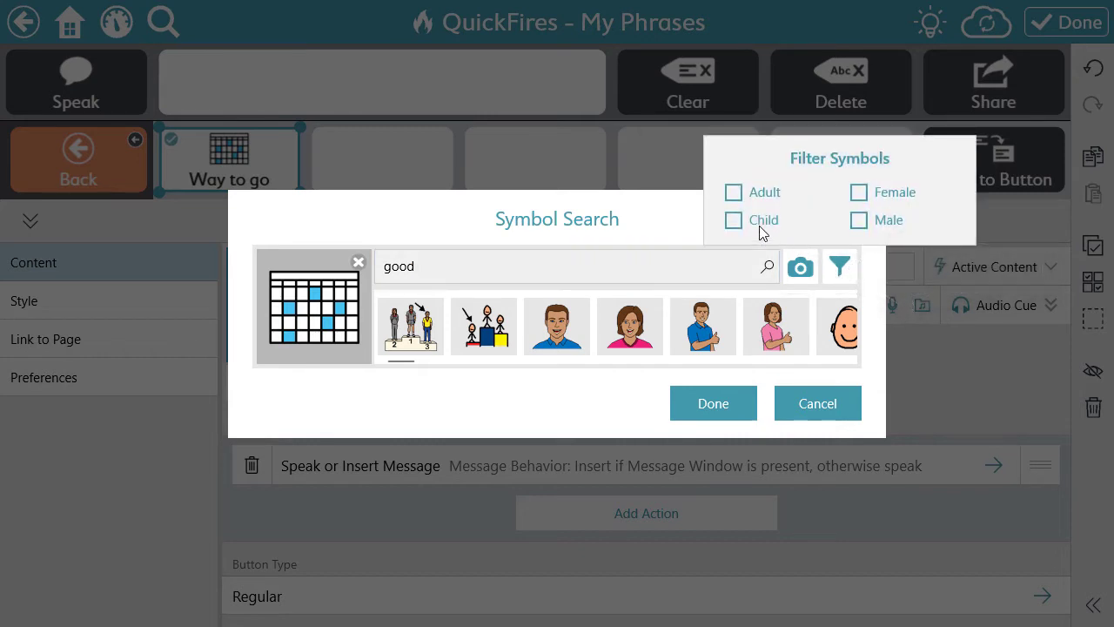
click(745, 221)
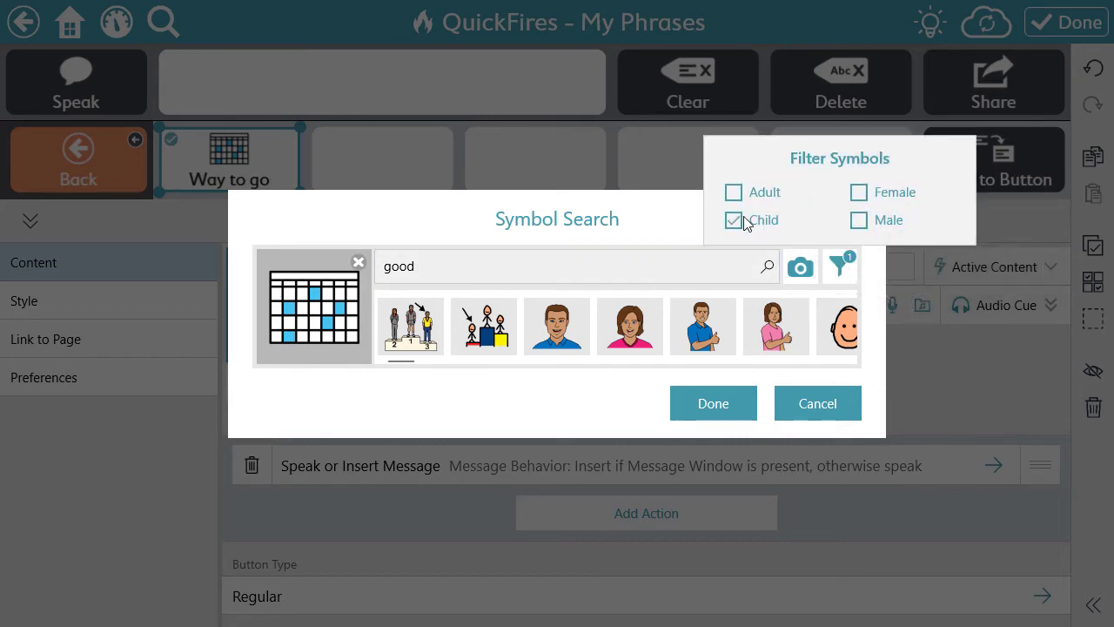
click(862, 195)
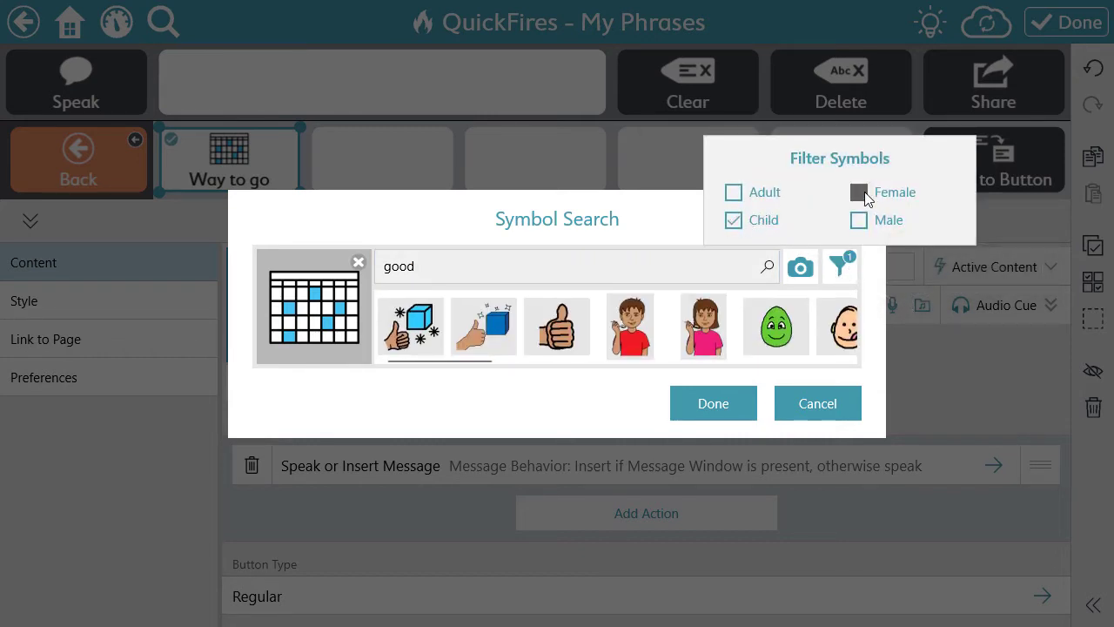
click(418, 329)
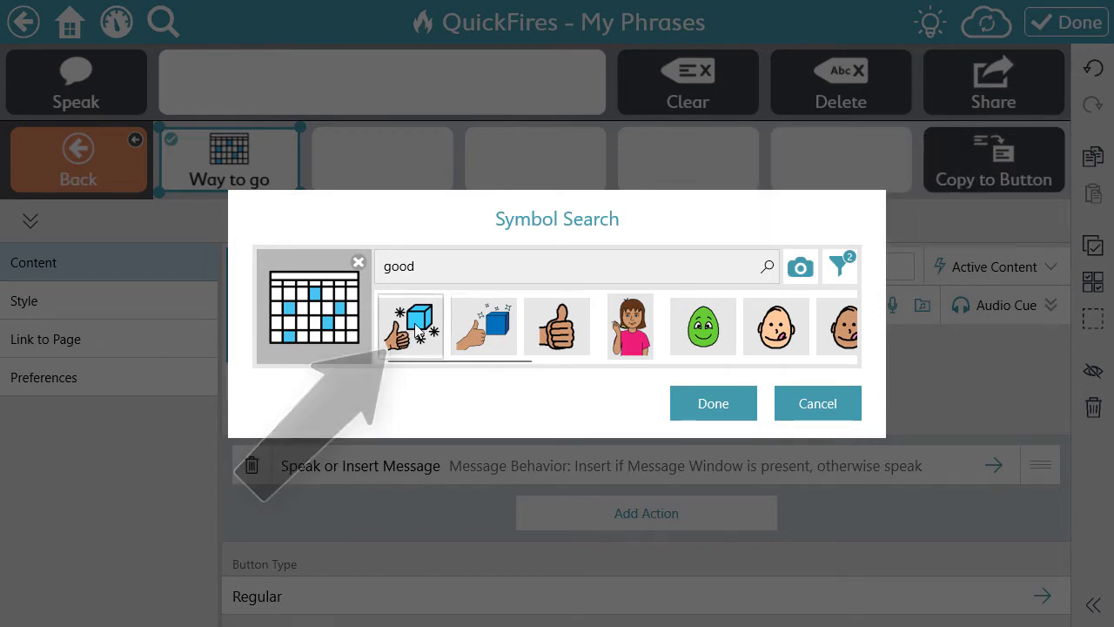
click(418, 329)
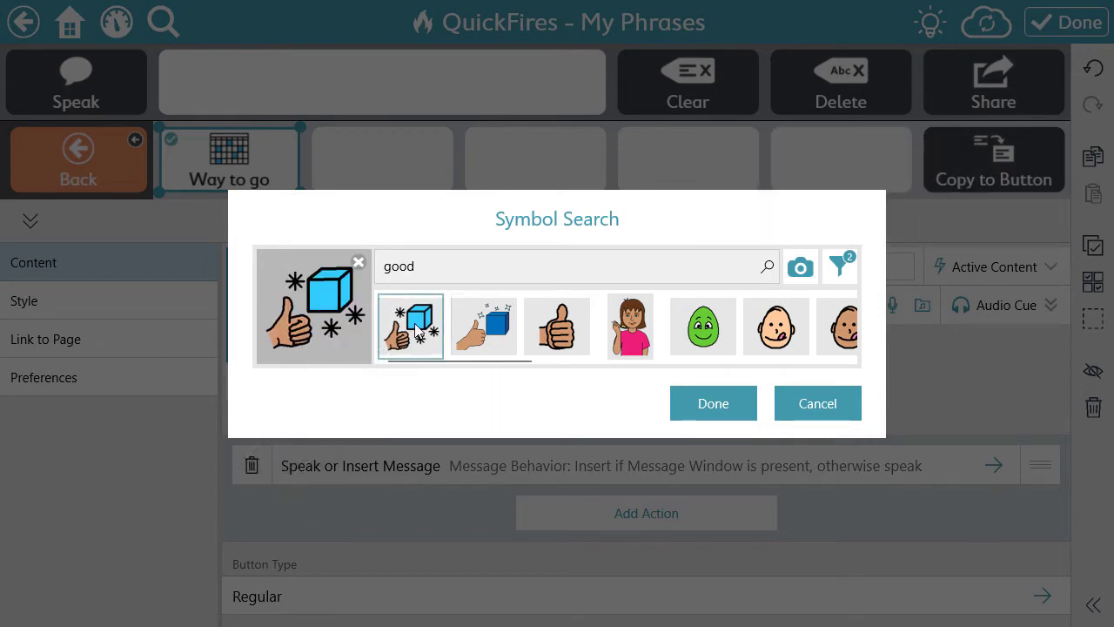
click(713, 410)
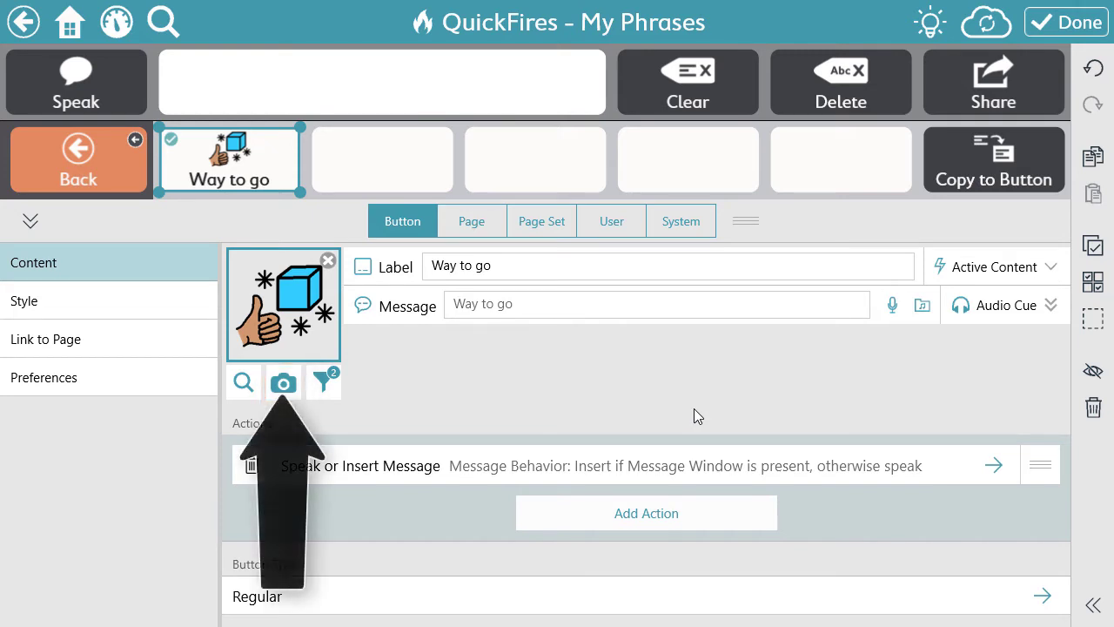
View the photo source options without choosing one and remove the symbol from the Way to go button.
click(286, 385)
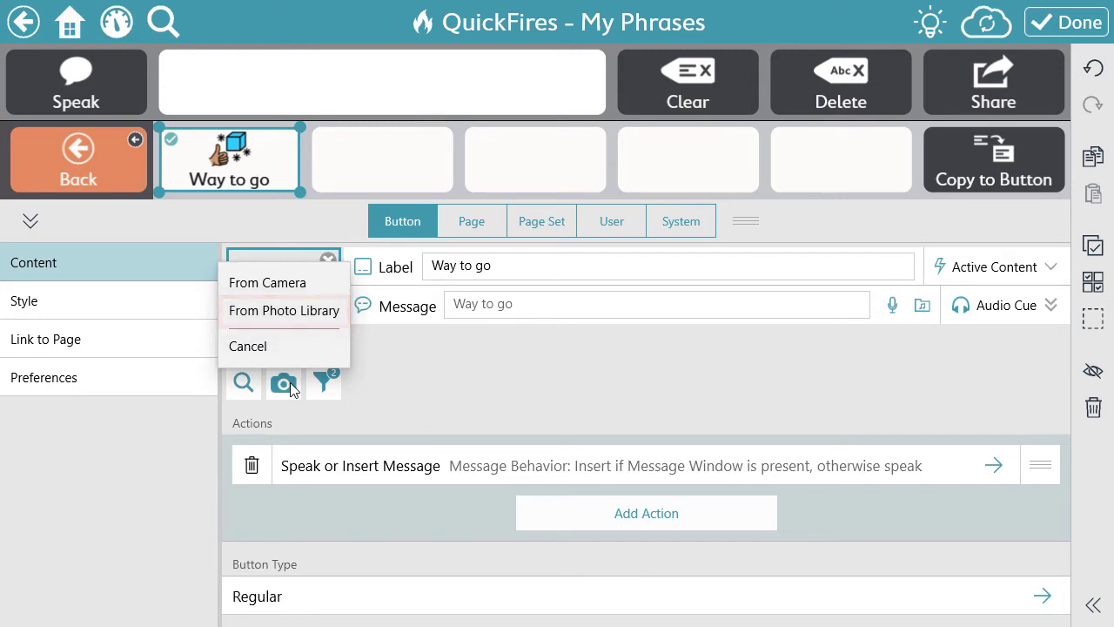
click(370, 383)
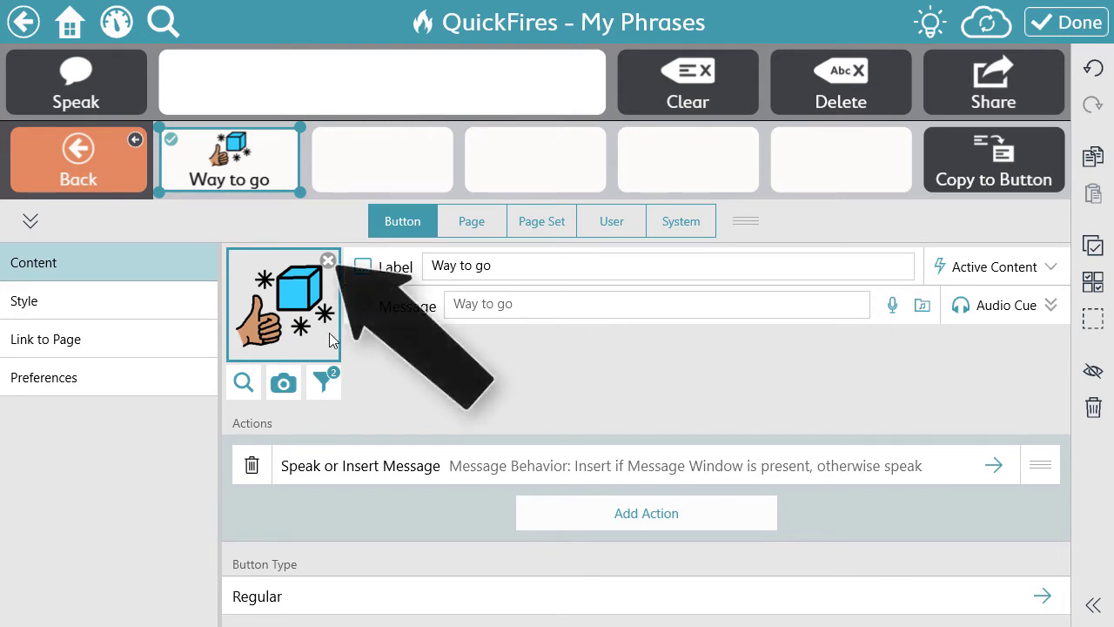
click(327, 259)
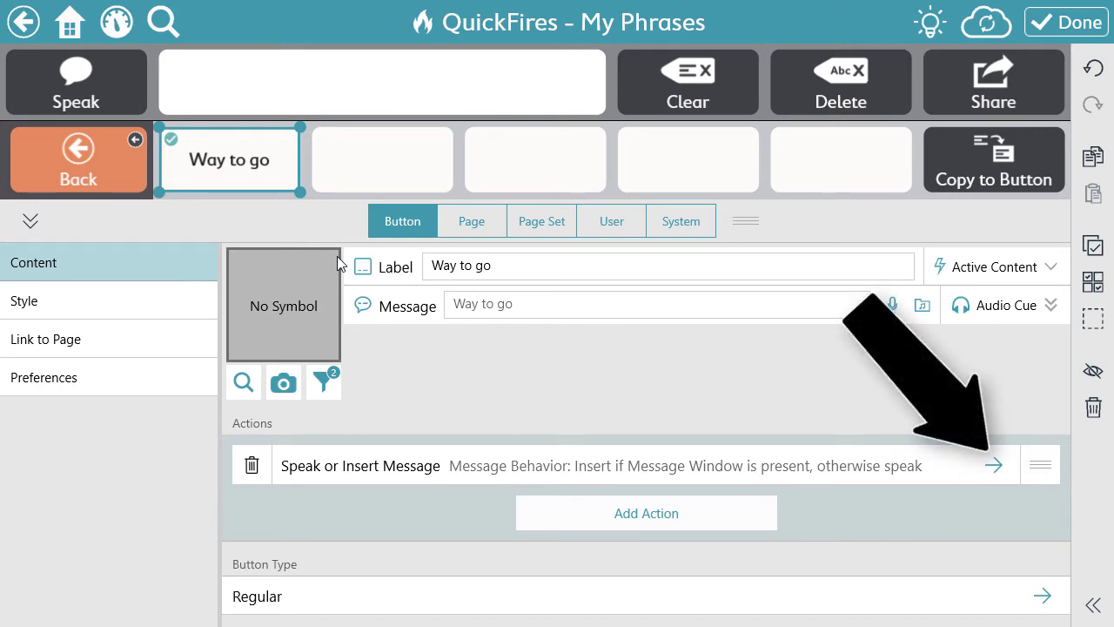
Set the message behavior of the button's Speak or Insert Message action to Always Speak.
click(983, 475)
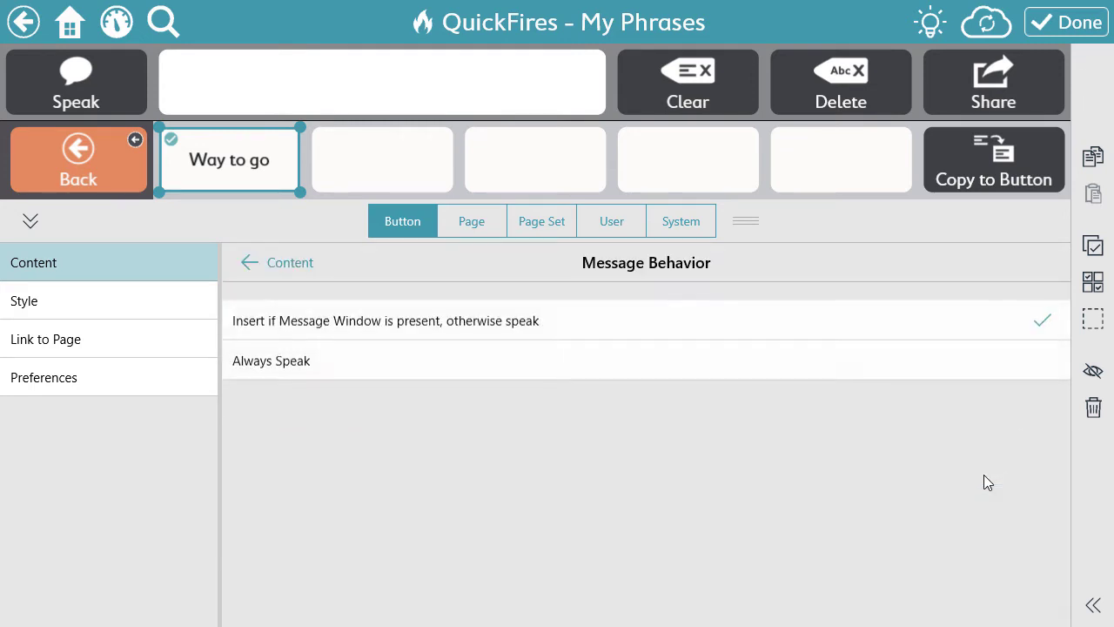
click(850, 362)
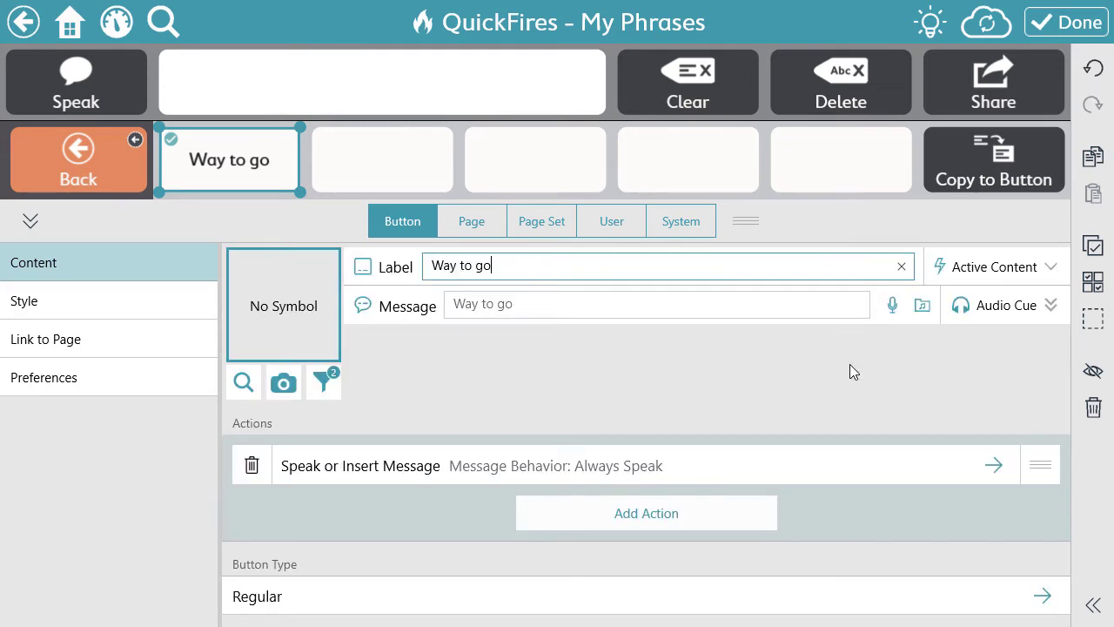
Set the message behavior of the Speak or Insert Message action to Insert if Message Window is present, otherwise speak.
click(998, 471)
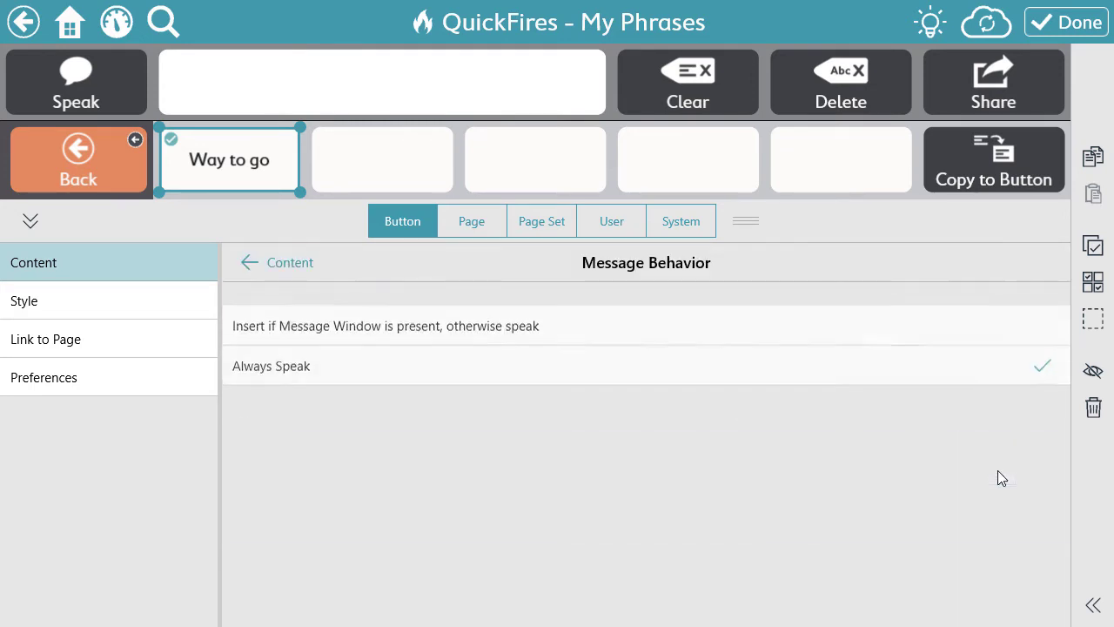
click(849, 327)
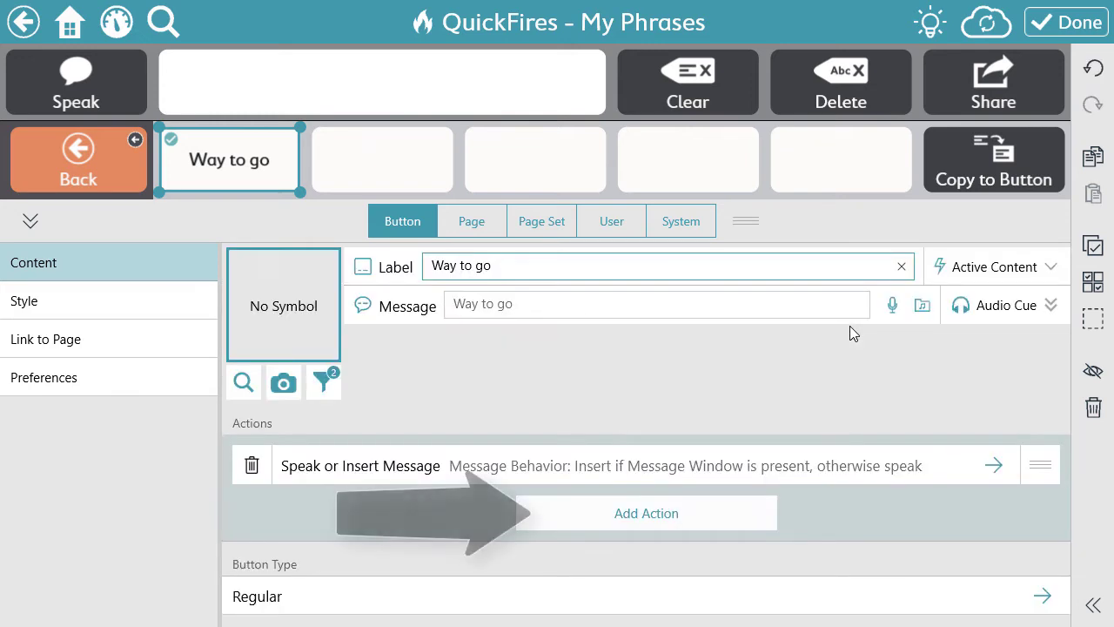
Browse the actions available for the button and mark Open a Boardmaker Activity or Folder and Open Whiteboard as favorites.
click(727, 519)
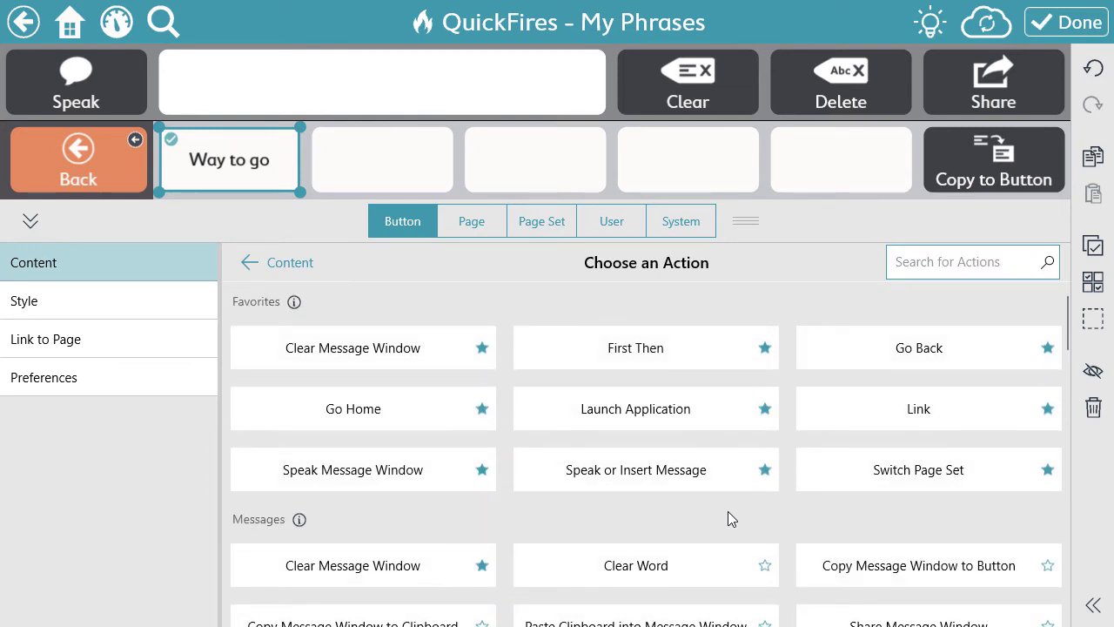
scroll(727, 512, down, 1)
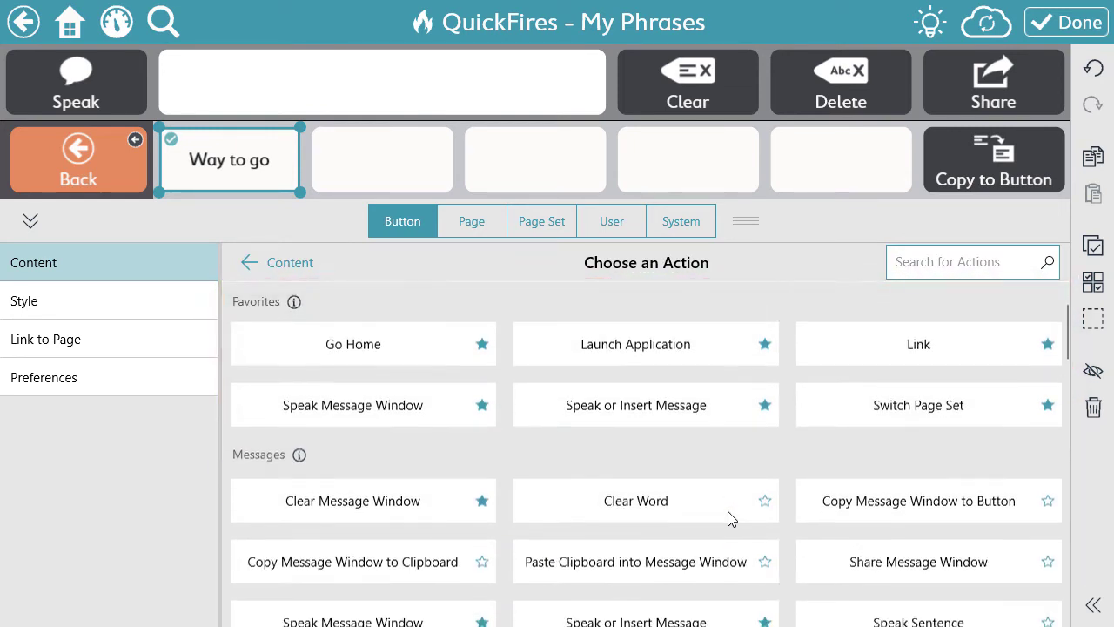
scroll(728, 511, down, 2)
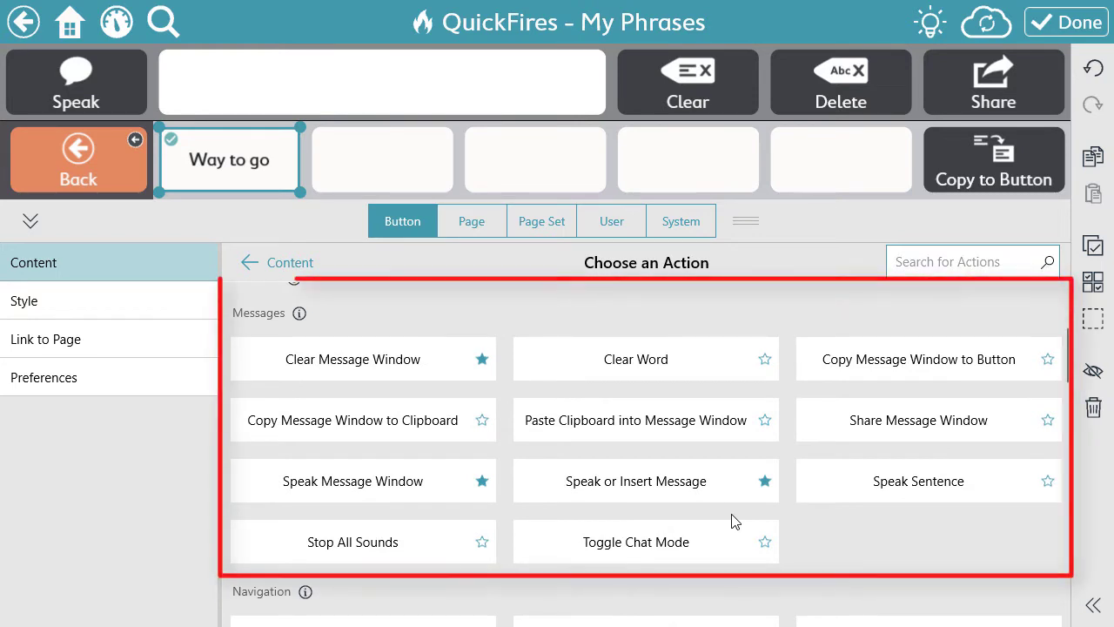
scroll(731, 520, down, 4)
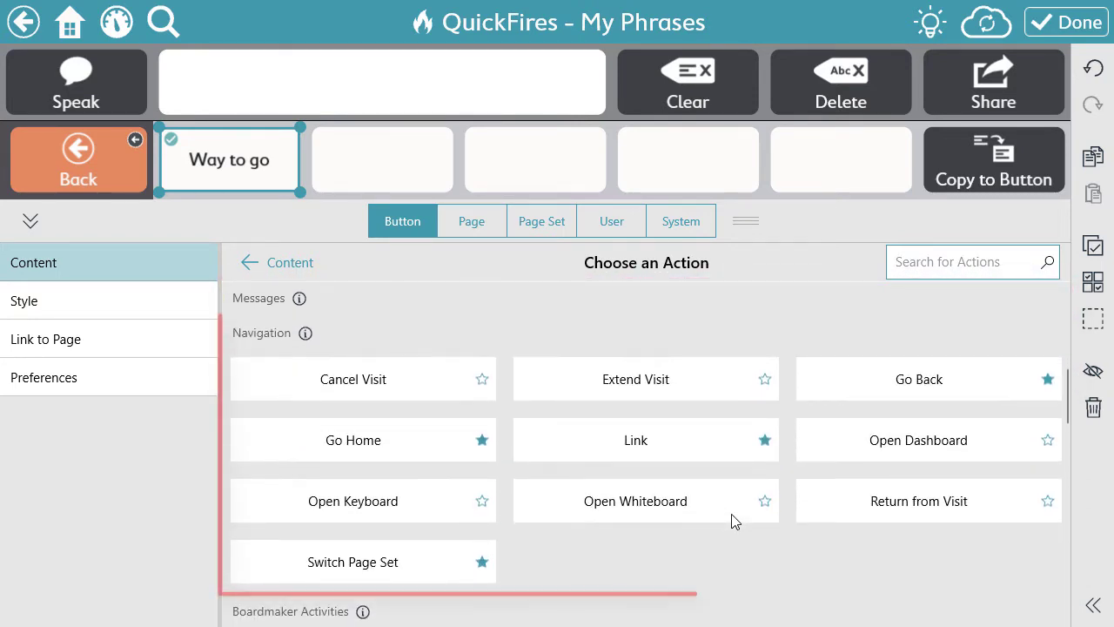
scroll(731, 521, down, 1)
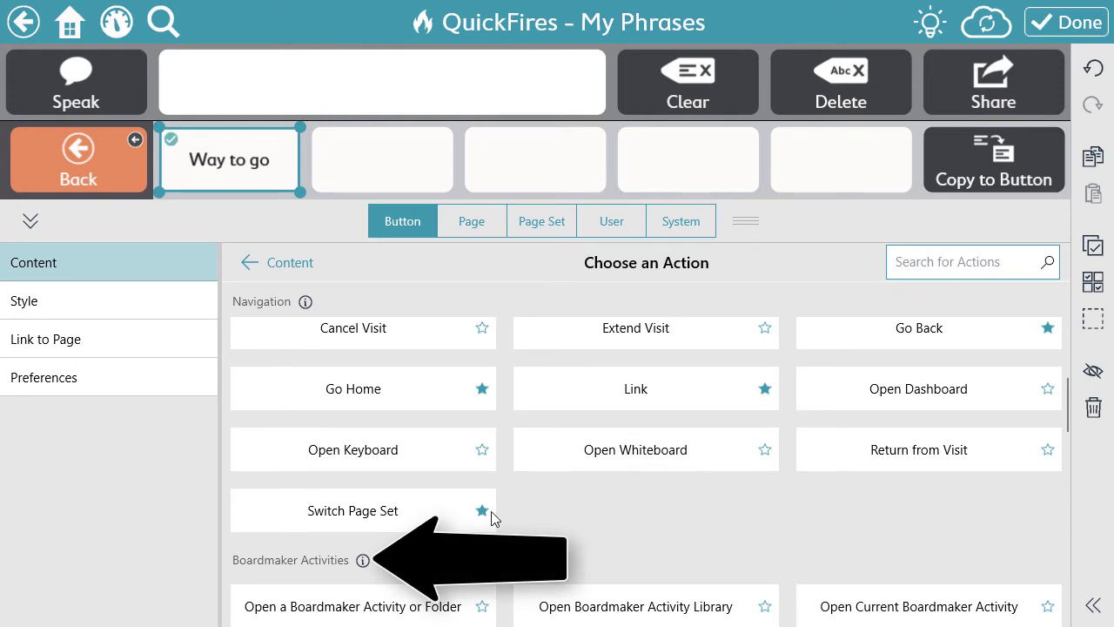
click(364, 561)
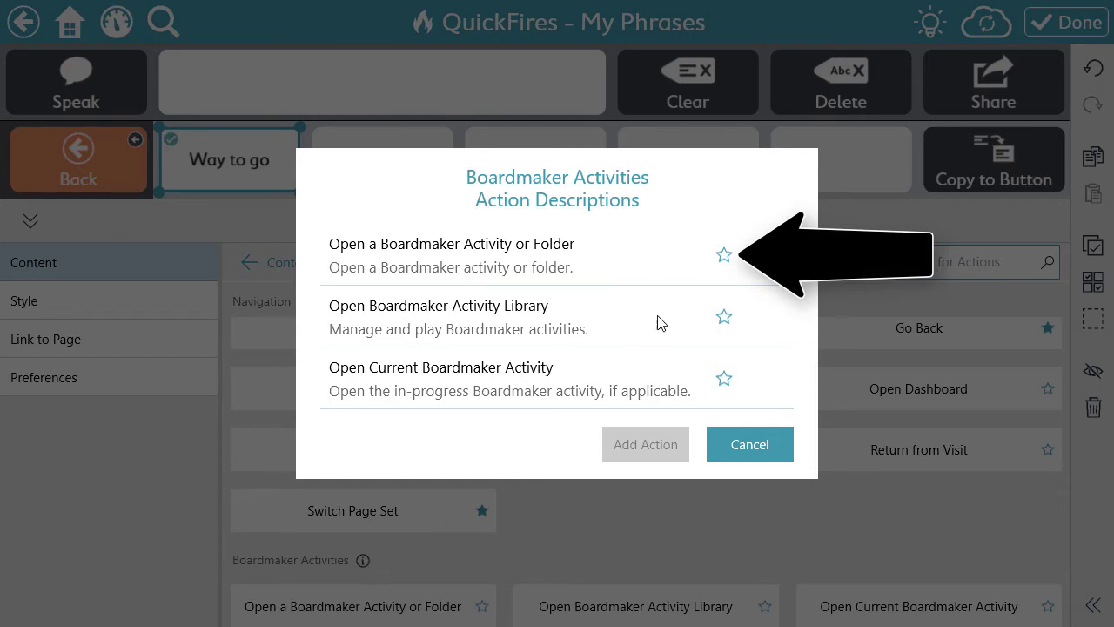
click(724, 256)
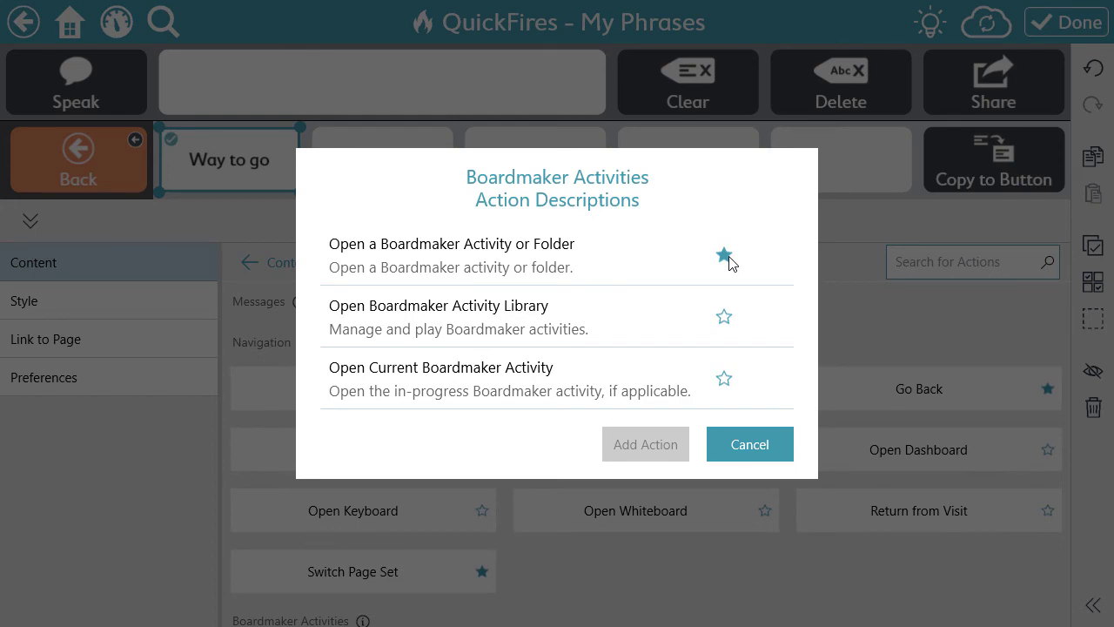
click(752, 453)
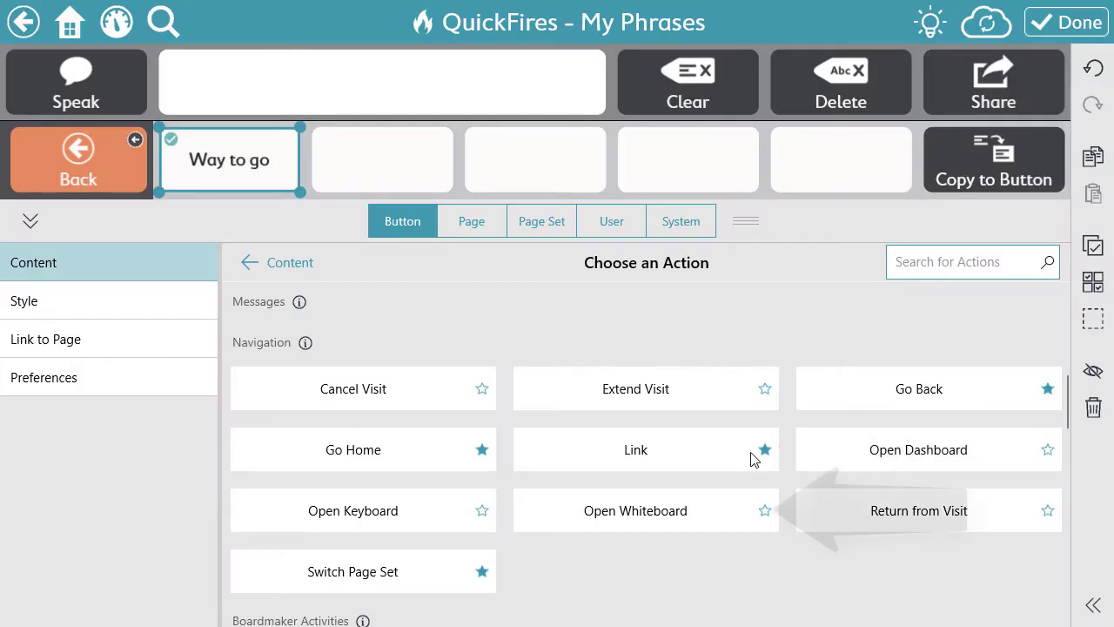
click(766, 512)
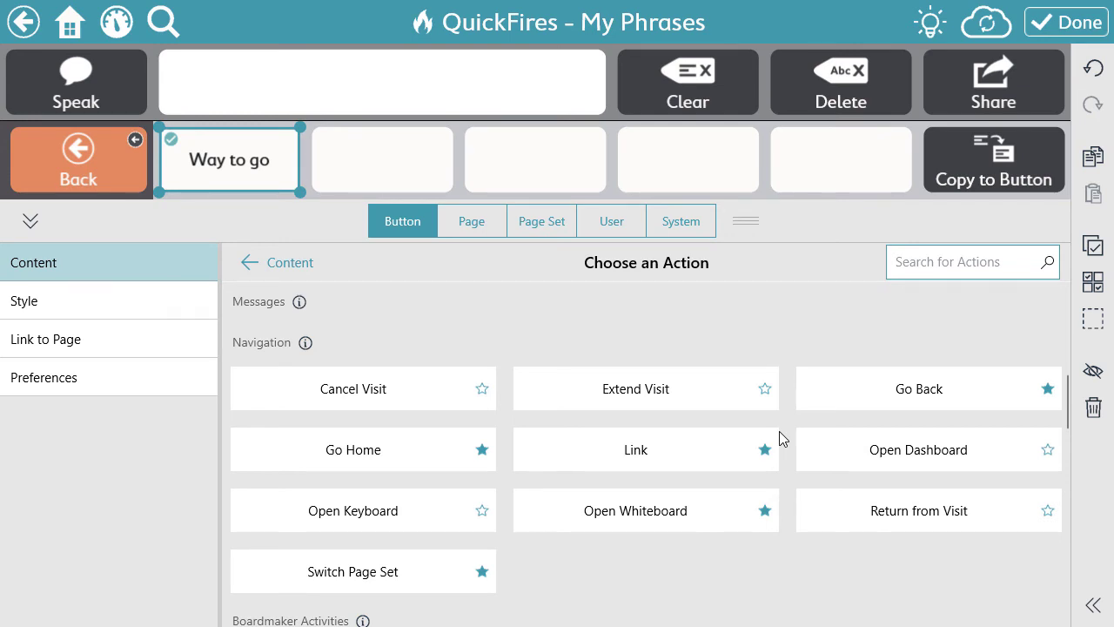
Add a second Speak or Insert Message action from the favorites to the Way to go button and delete it.
scroll(781, 440, up, 6)
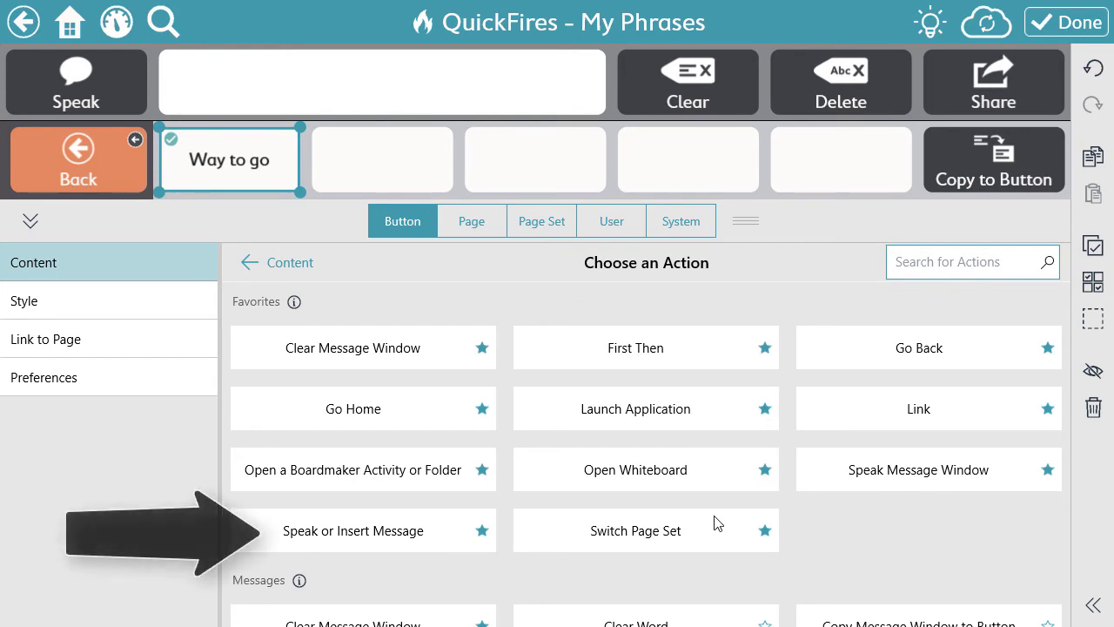
click(352, 533)
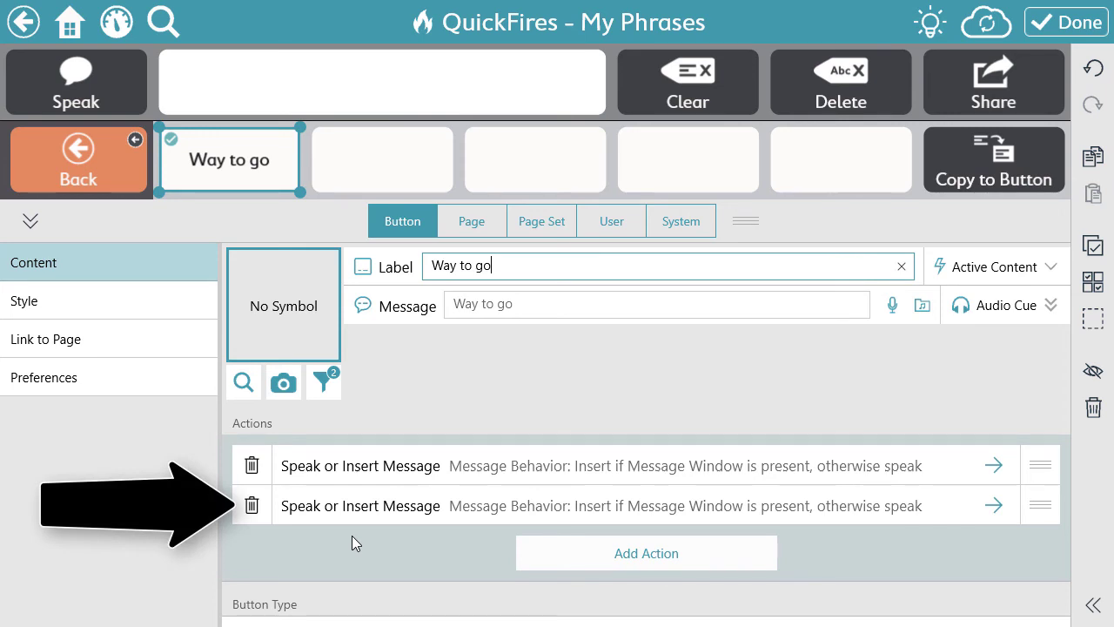
click(250, 512)
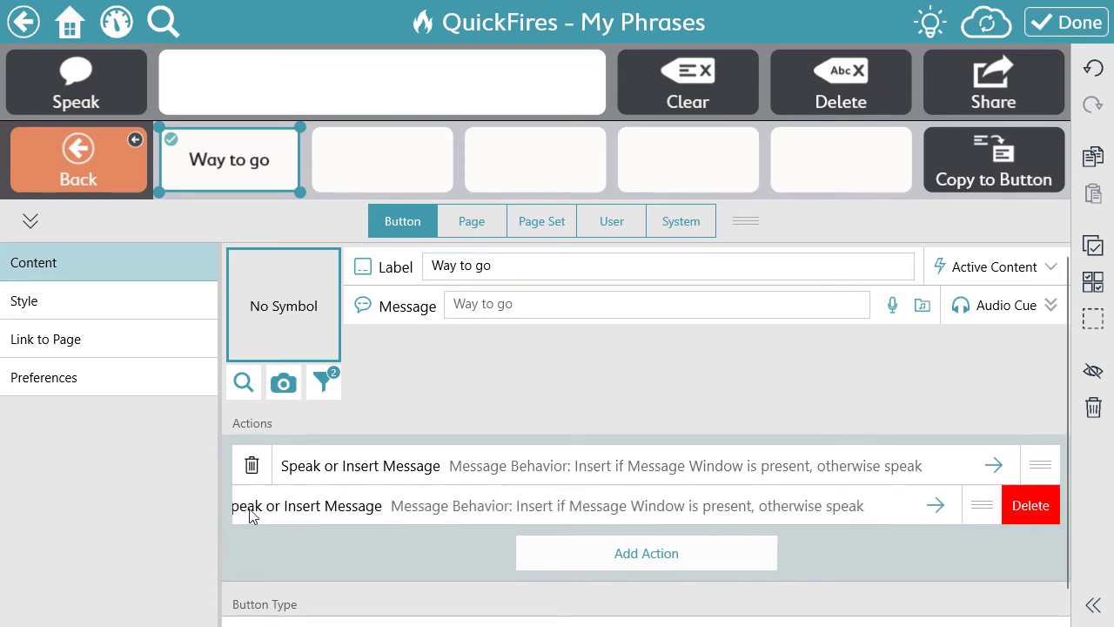
click(1032, 509)
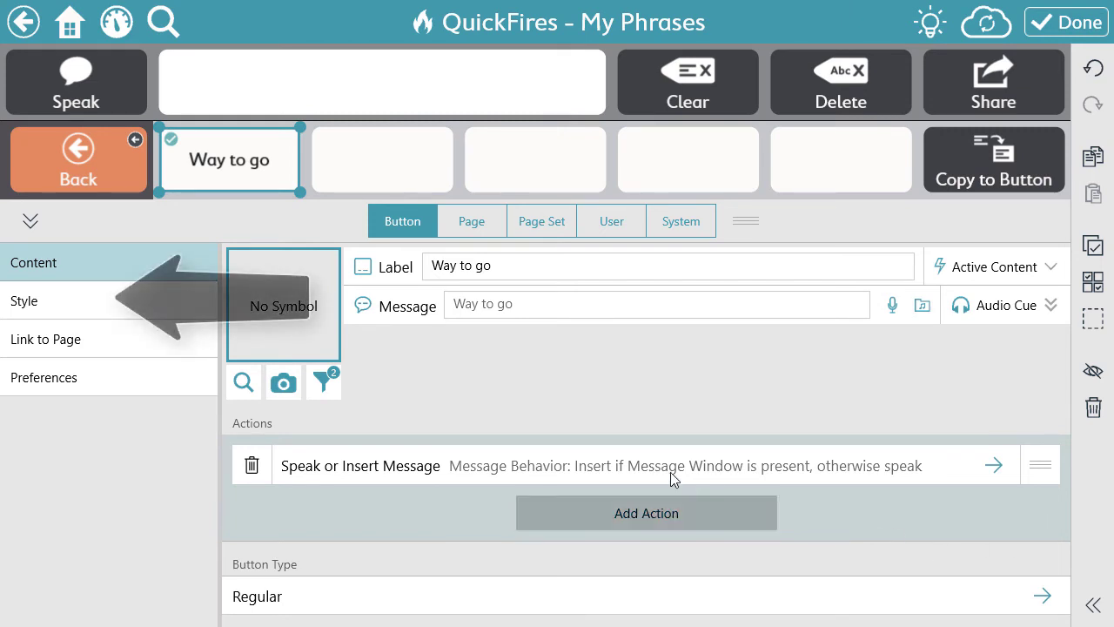
Set the background color of the Way to go button to Sky Blue.
click(103, 316)
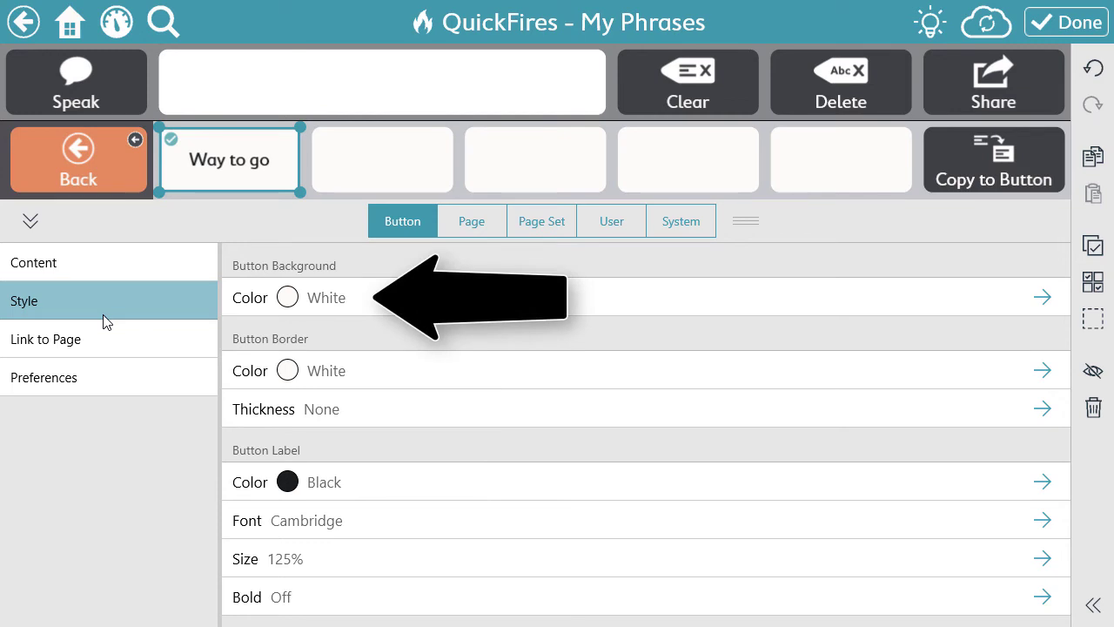
click(347, 303)
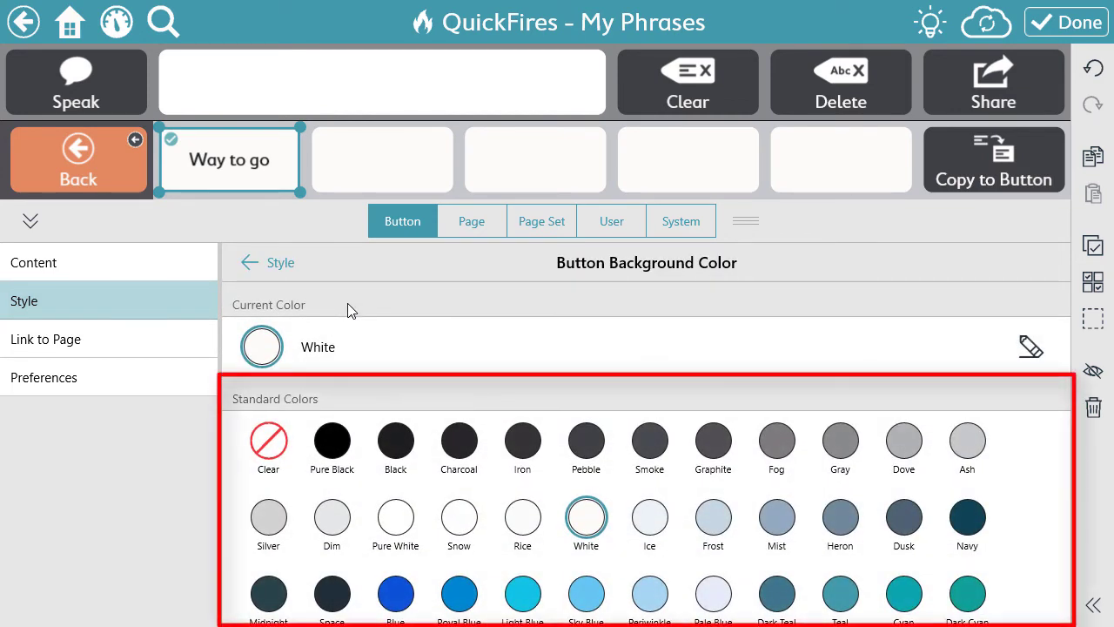
click(597, 599)
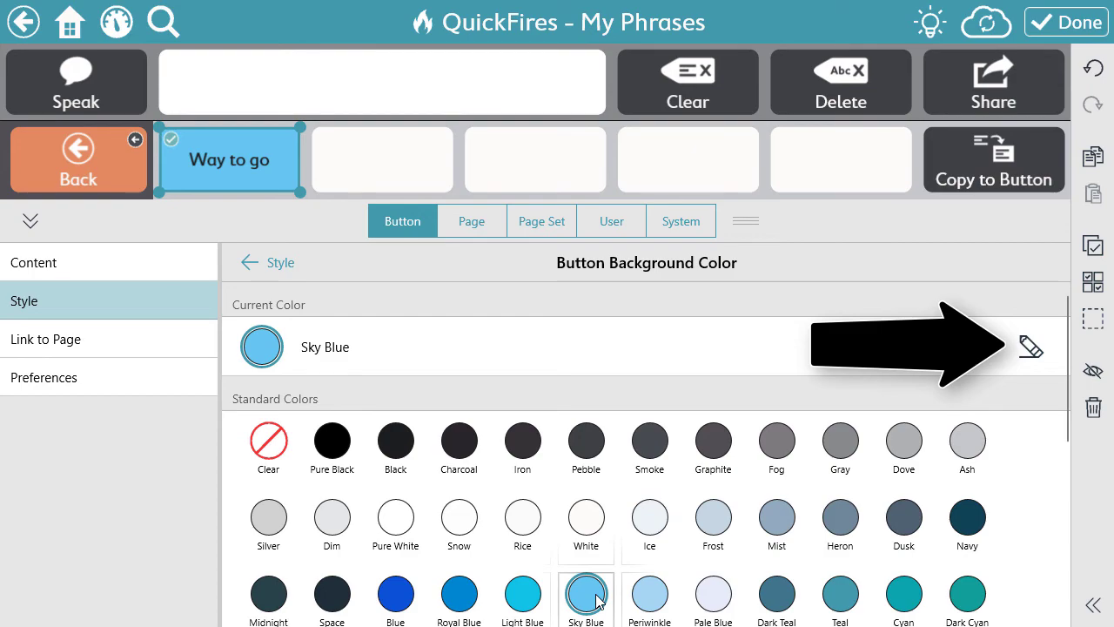
Edit the button's background color into a darker red custom color, #C25162, and save it.
click(1042, 349)
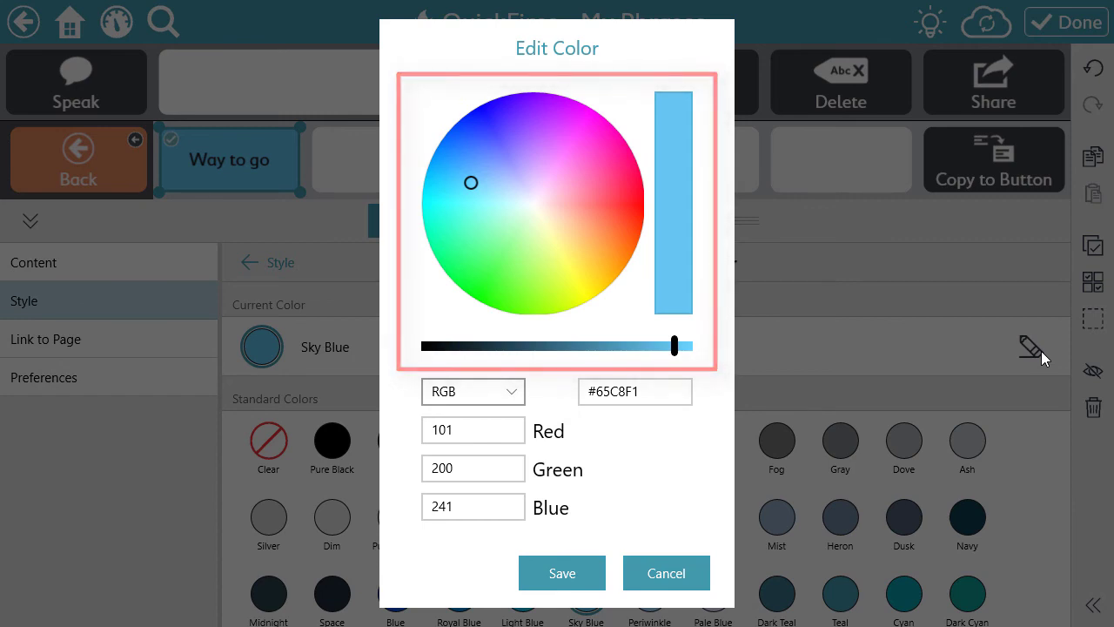
click(597, 194)
drag(676, 353, 627, 355)
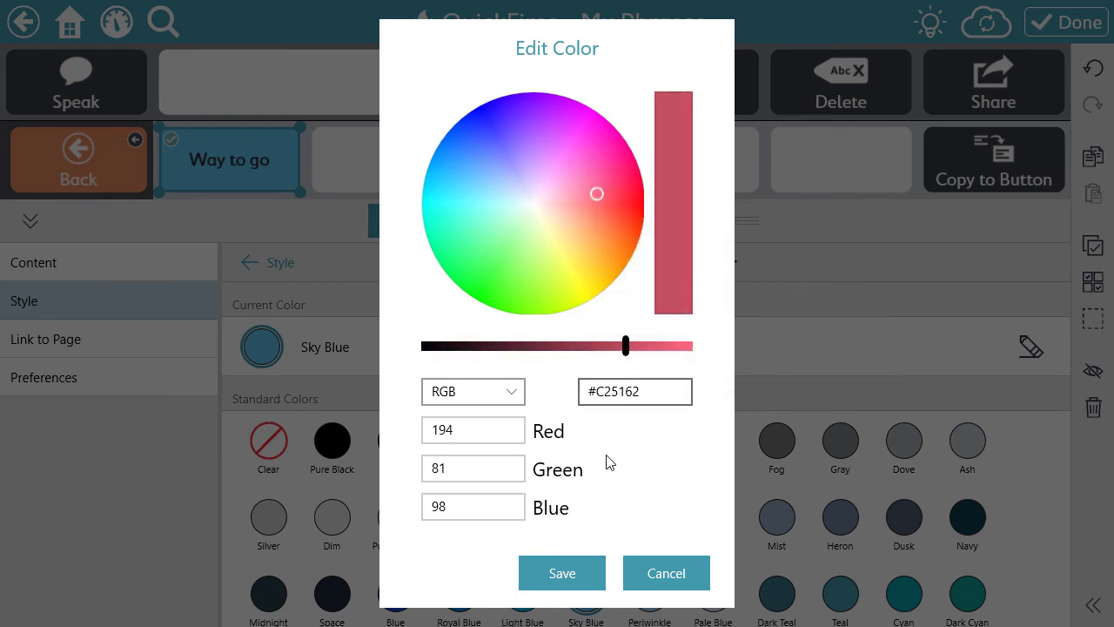
click(587, 573)
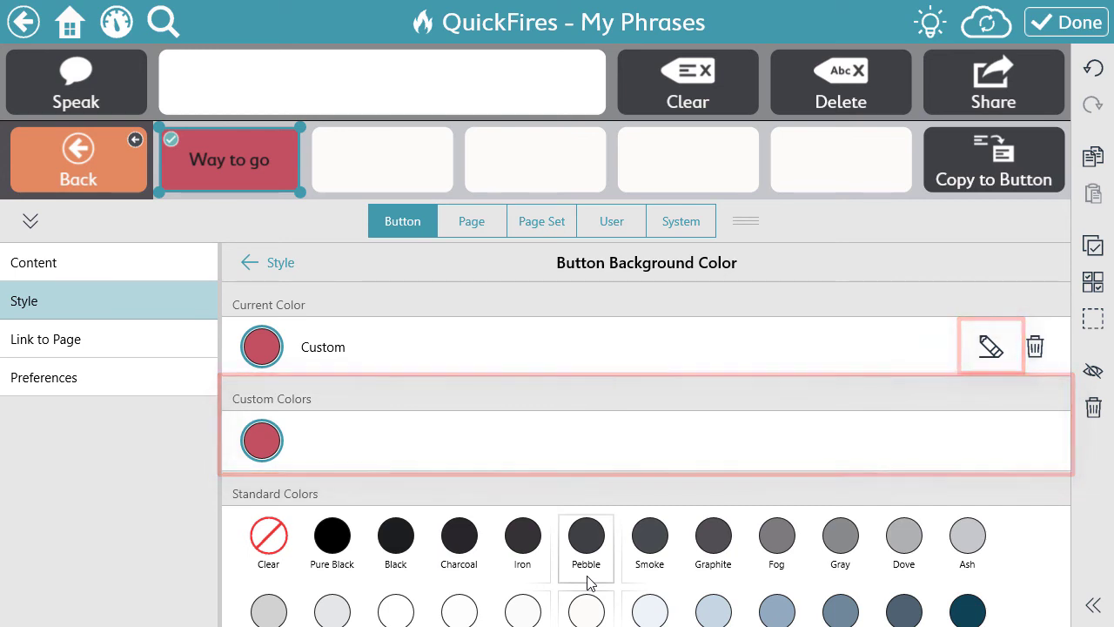
Delete the custom red from the color palette and set the button's background color to White.
click(280, 269)
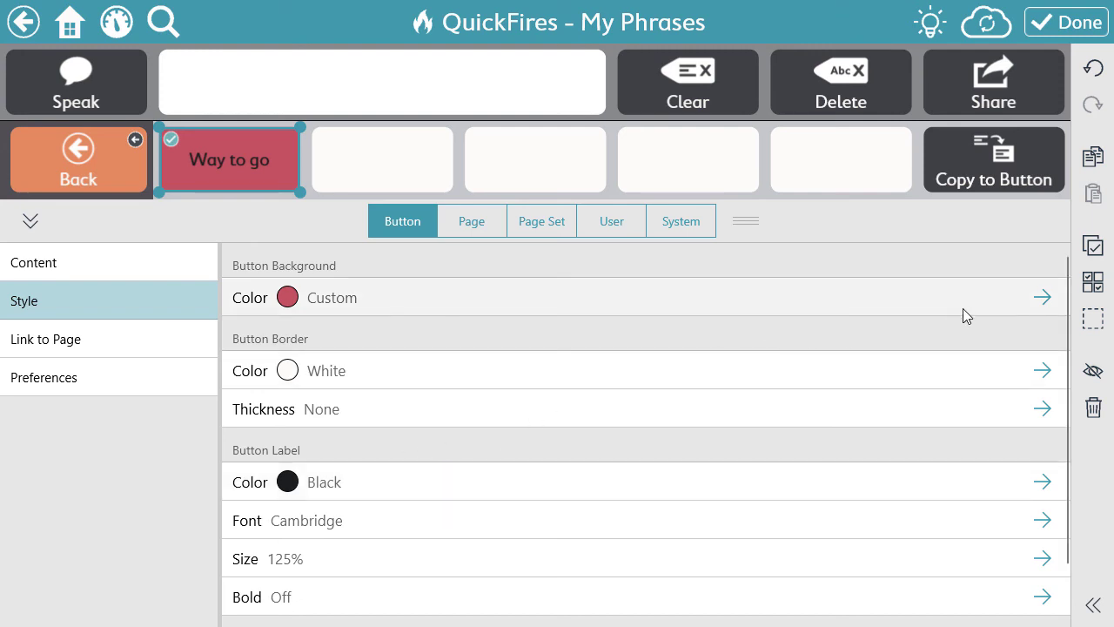
click(974, 302)
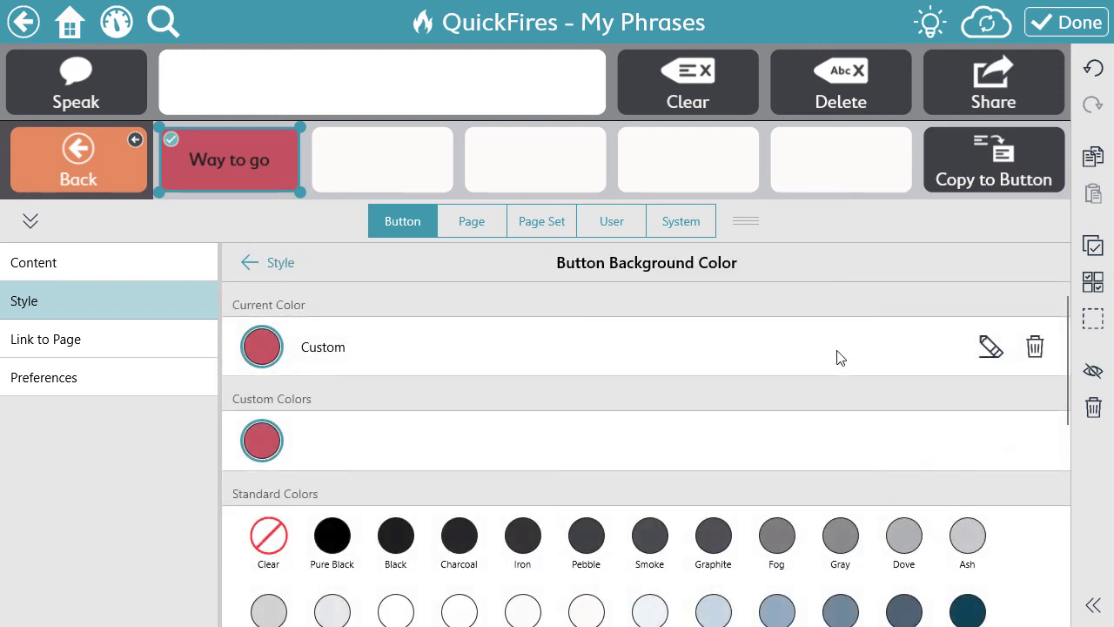
click(1035, 350)
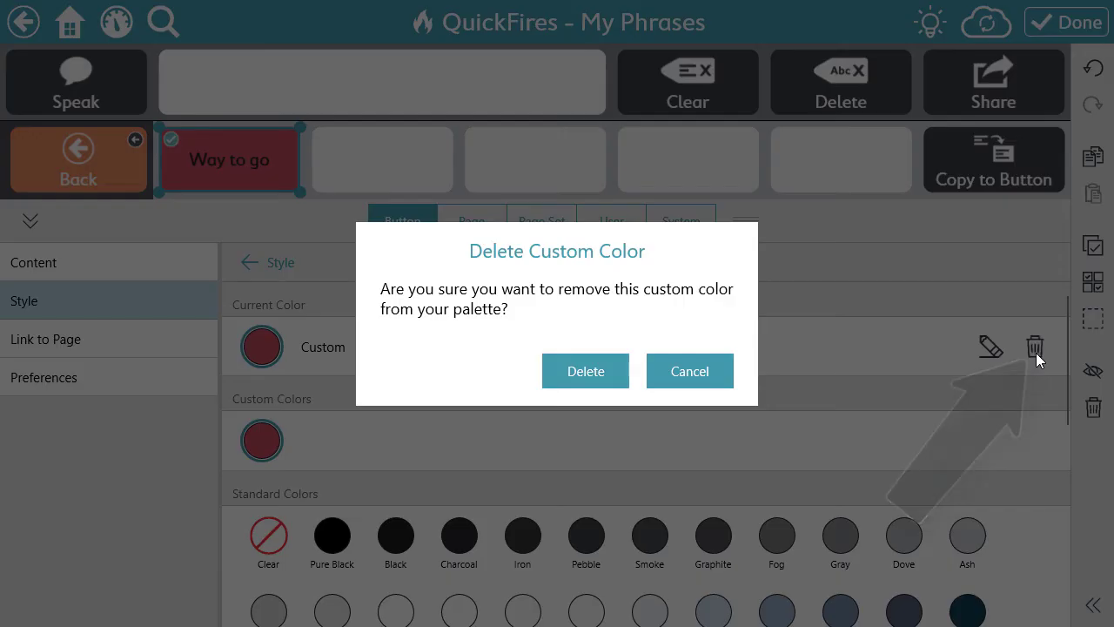
click(572, 371)
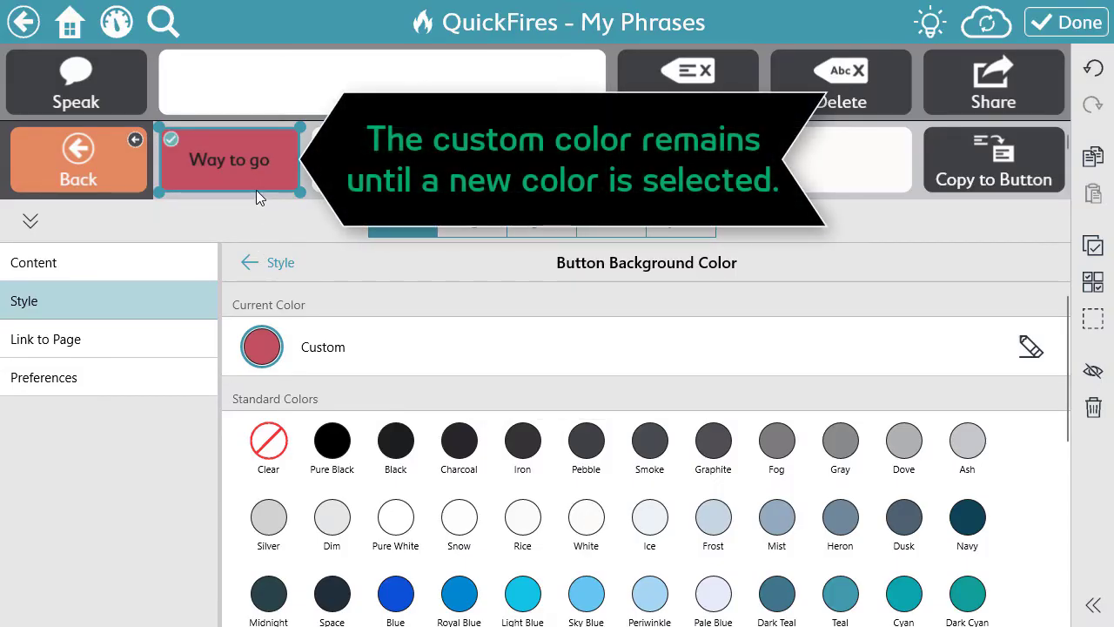
click(588, 520)
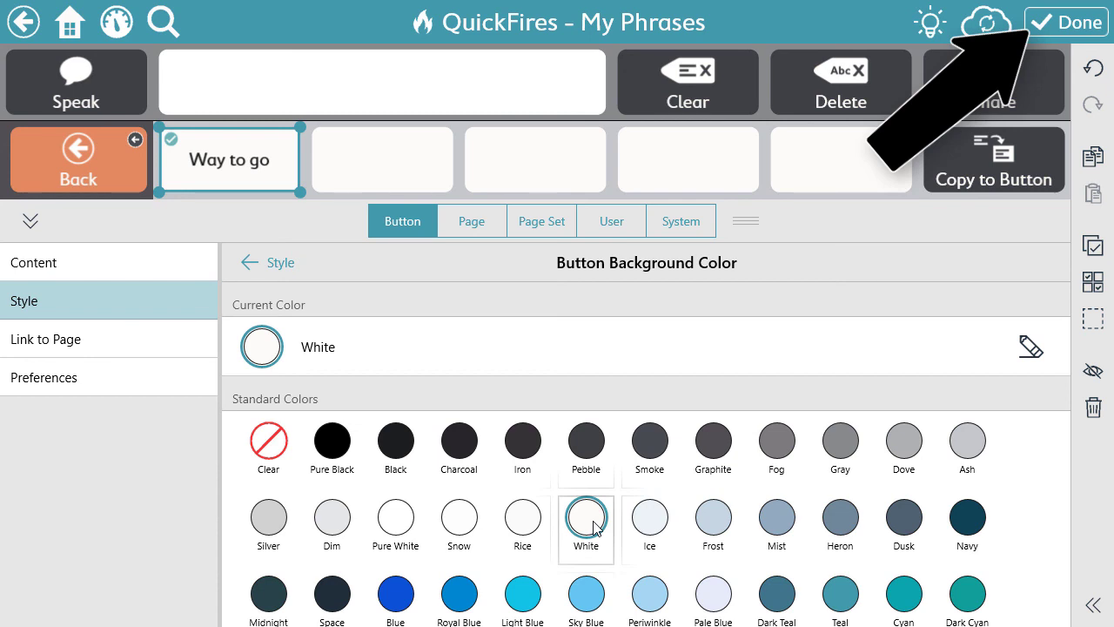
Finish editing the page and try out the Way to go button.
click(1071, 24)
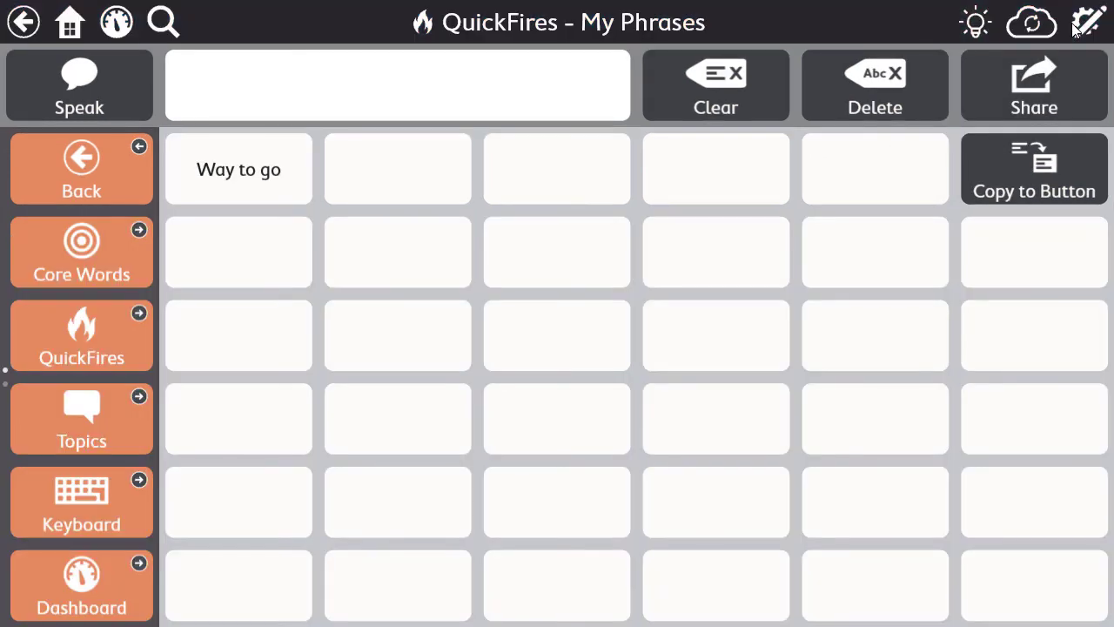
click(243, 189)
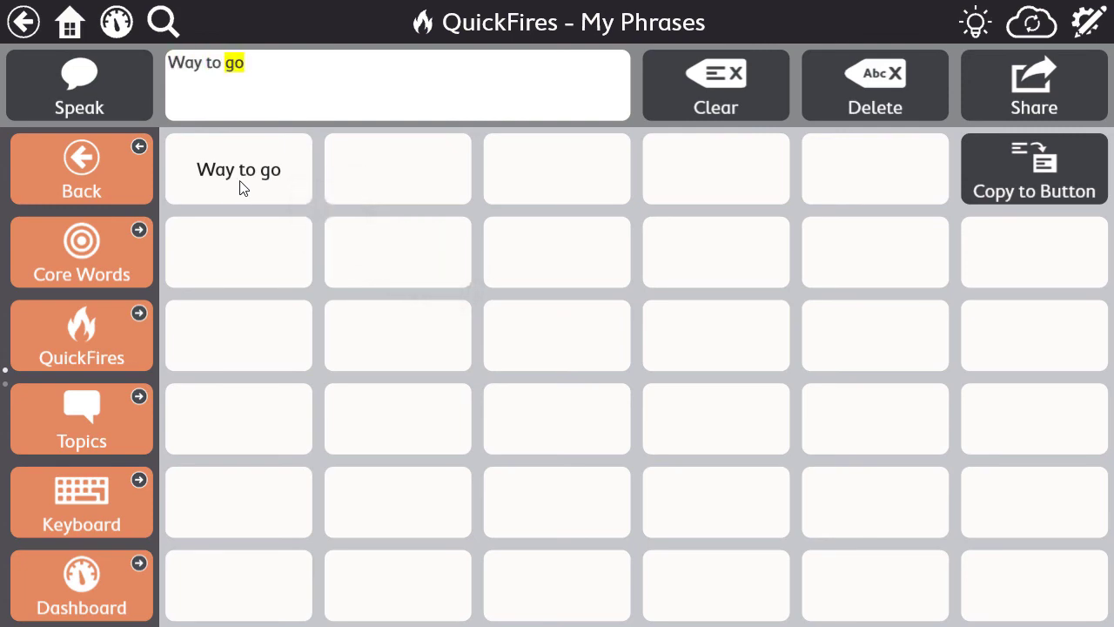